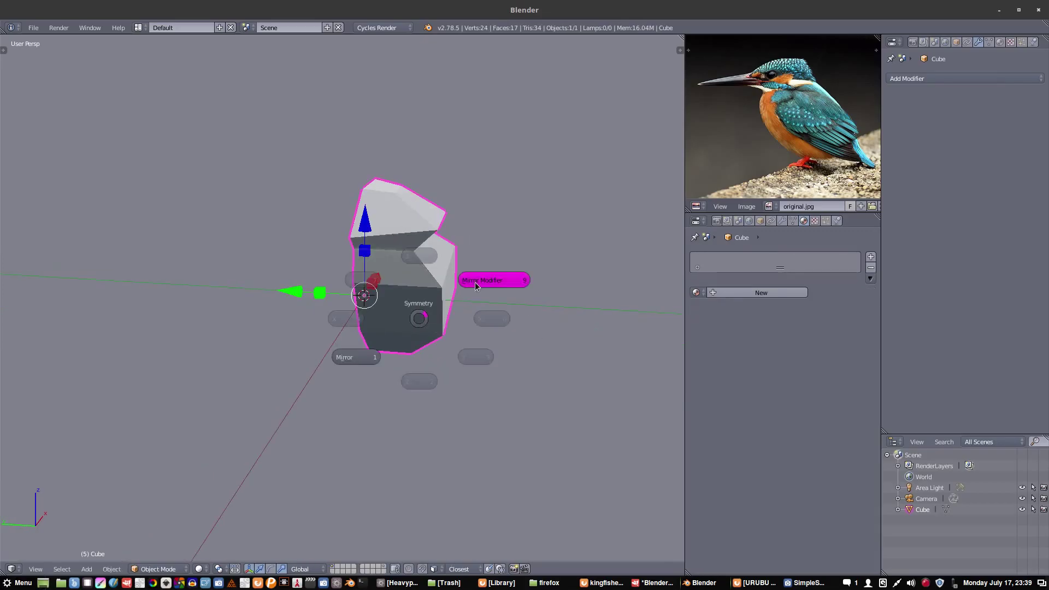
Step: Orbit the view around the cube to inspect the blocked-out bird body
mouse_move(412, 197)
middle_mouse_down()
mouse_move(400, 242)
mouse_move(274, 273)
middle_mouse_up()
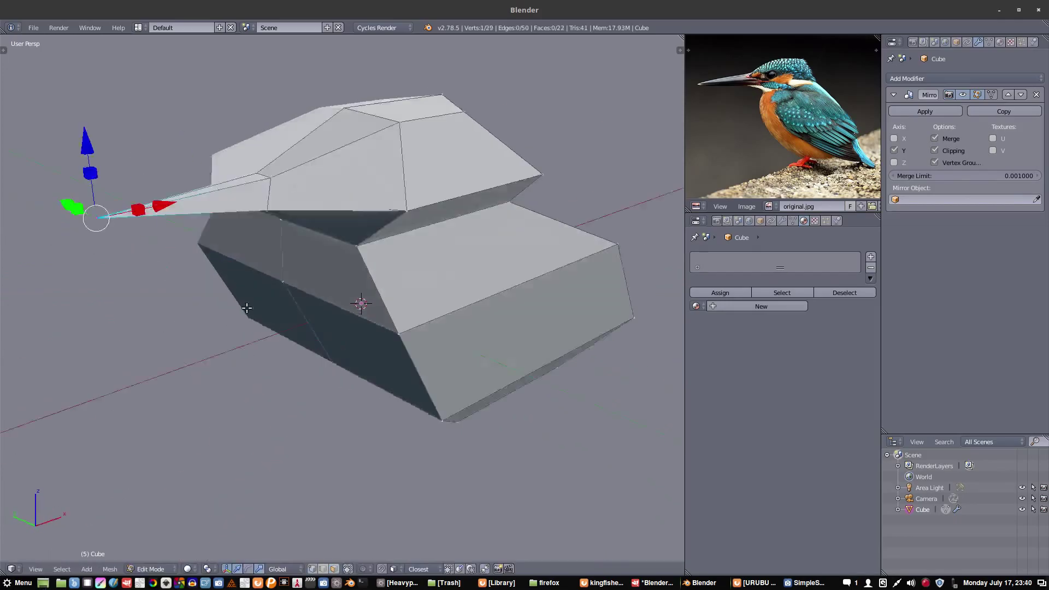
Step: Select vertices to fill a face, orbiting from front and angled views to refine the bird shape
middle_click_drag(305, 226, 295, 240)
right_click(555, 315, "shift")
key("KP_1")
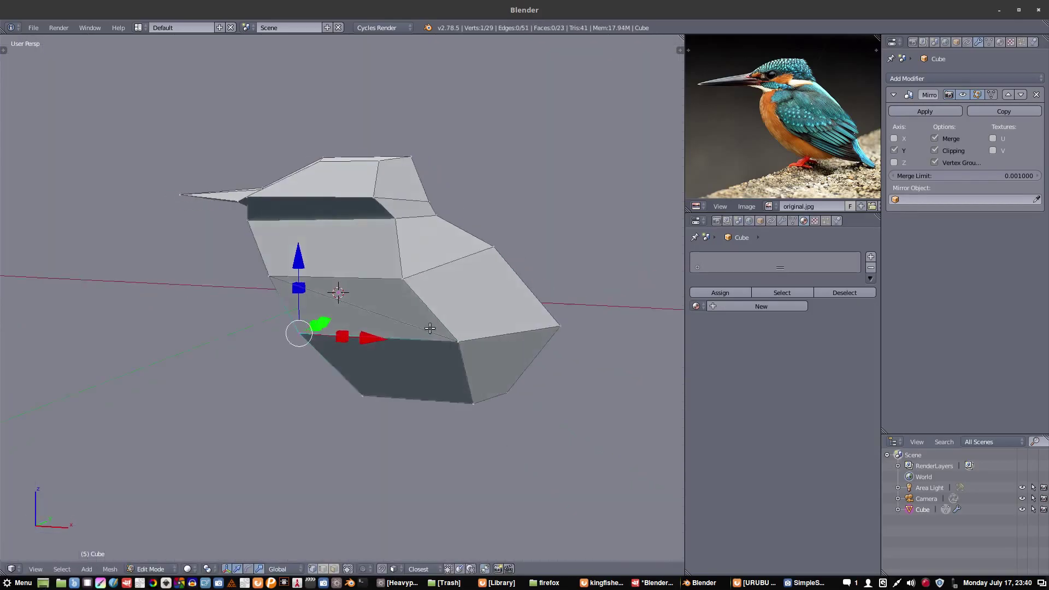
mouse_move(490, 386)
middle_mouse_down()
mouse_move(398, 364)
mouse_move(374, 338)
middle_mouse_up()
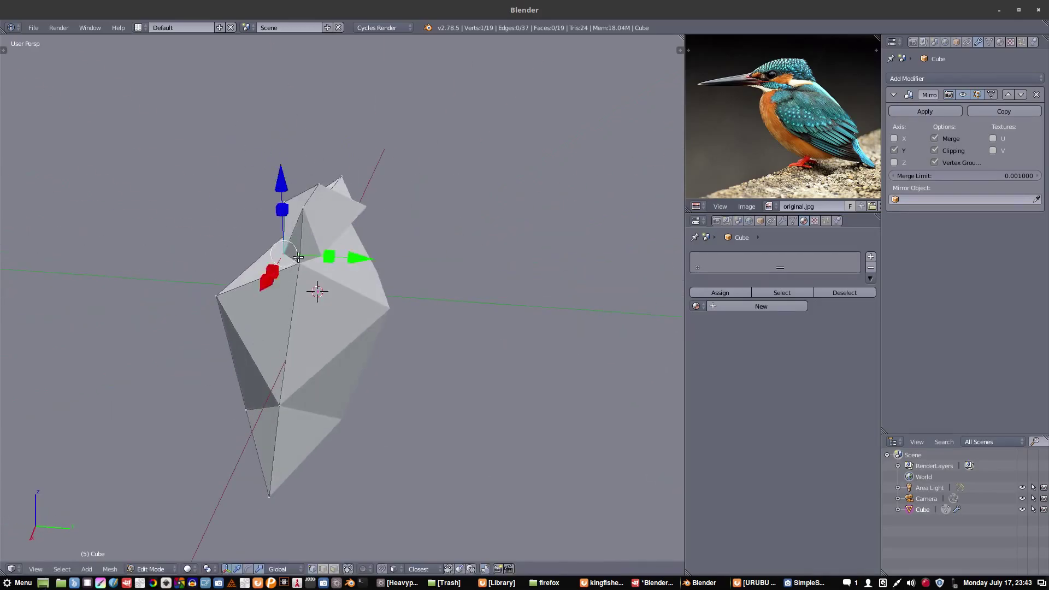
middle_click_drag(298, 256, 412, 324)
middle_click_drag(344, 216, 465, 378)
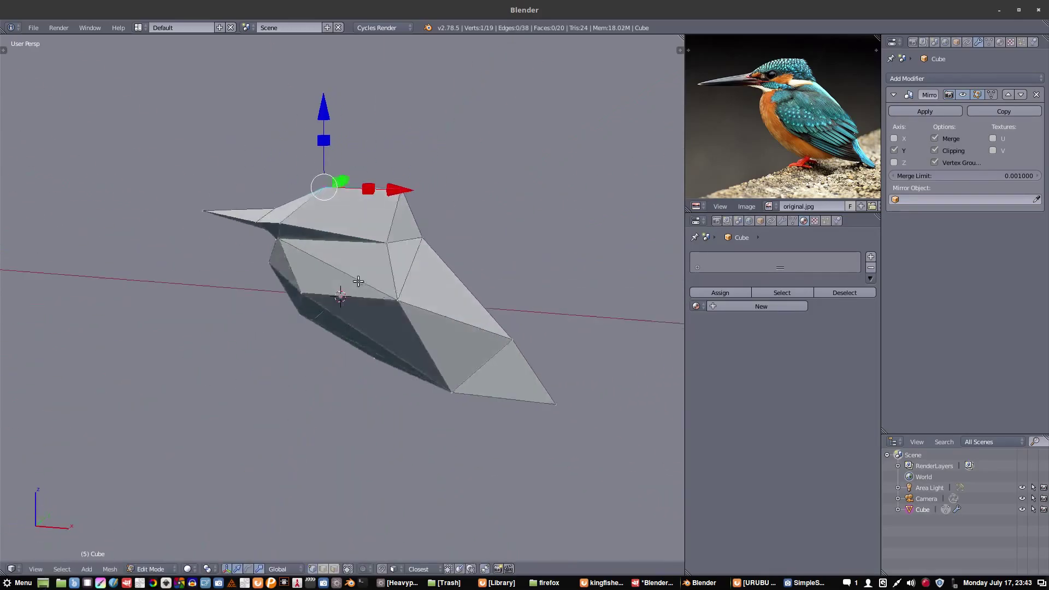
key("a")
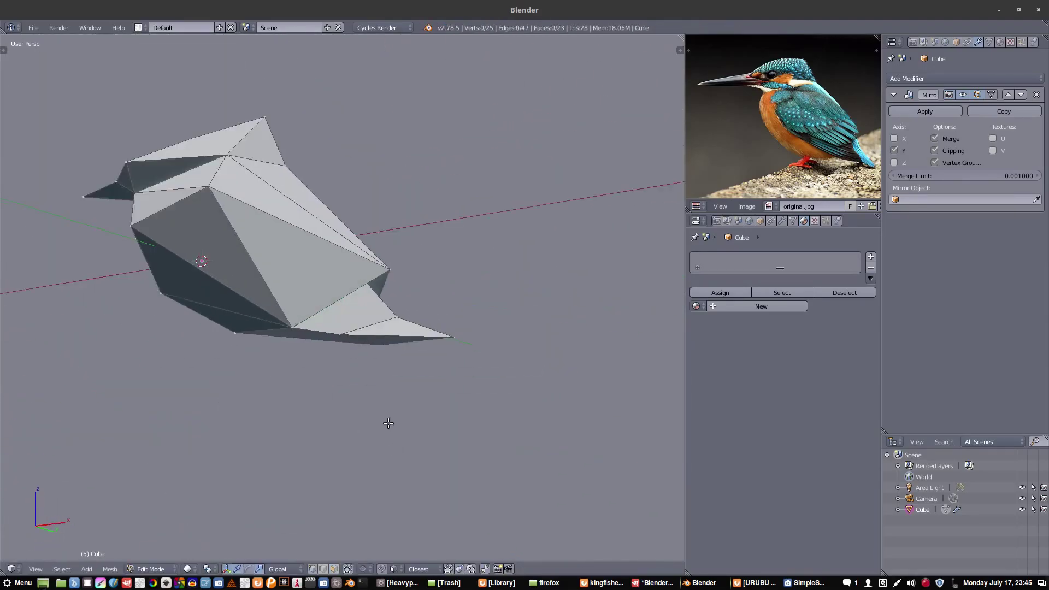
Step: In wireframe, move one vertex, delete another and select a tail vertex, then return to solid shading
key("z")
key("g")
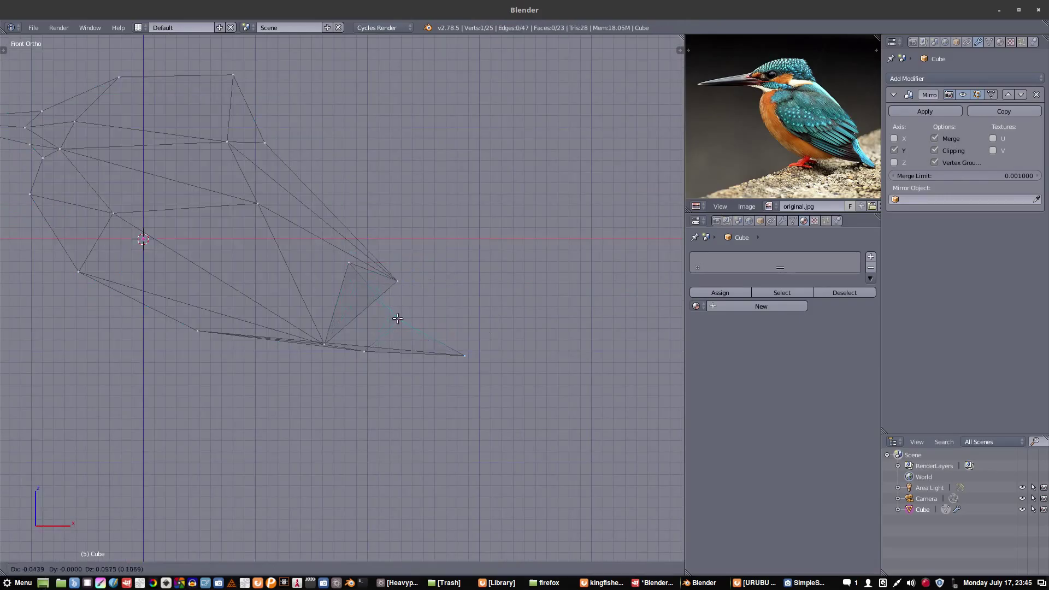
middle_click_drag(453, 340, 426, 349)
key("Delete")
key("a")
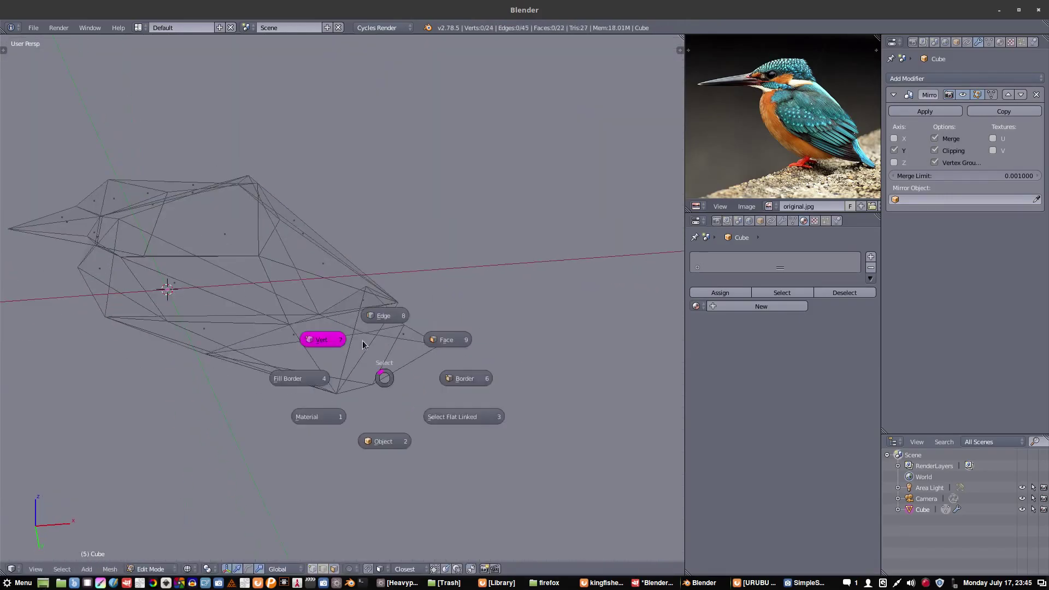
mouse_move(269, 388)
middle_mouse_down()
mouse_move(356, 464)
mouse_move(459, 363)
mouse_move(365, 346)
mouse_move(457, 363)
middle_mouse_up()
key("a")
right_click(365, 347)
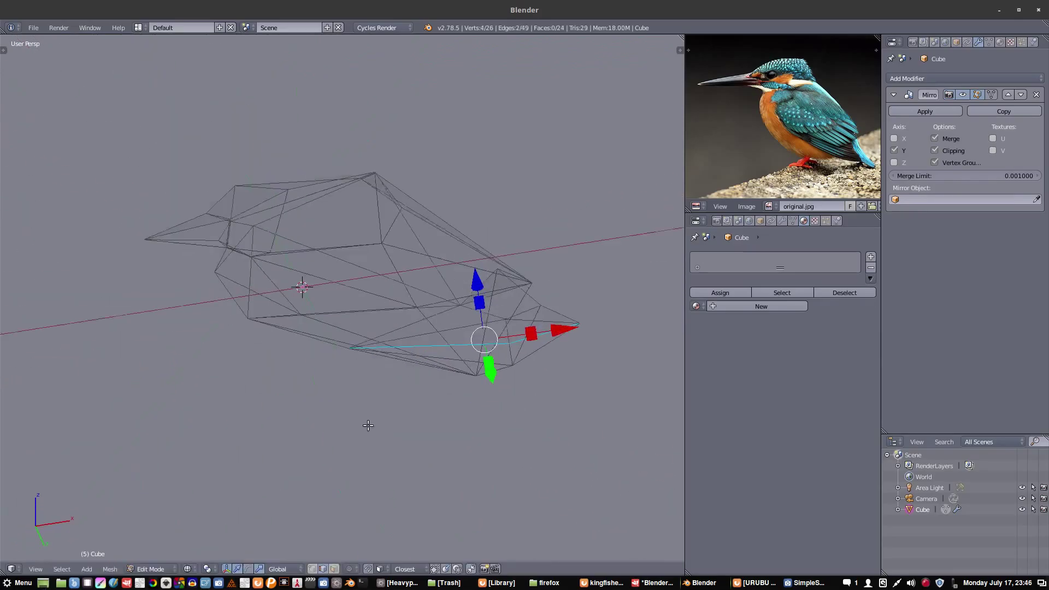
middle_click_drag(482, 415, 431, 409)
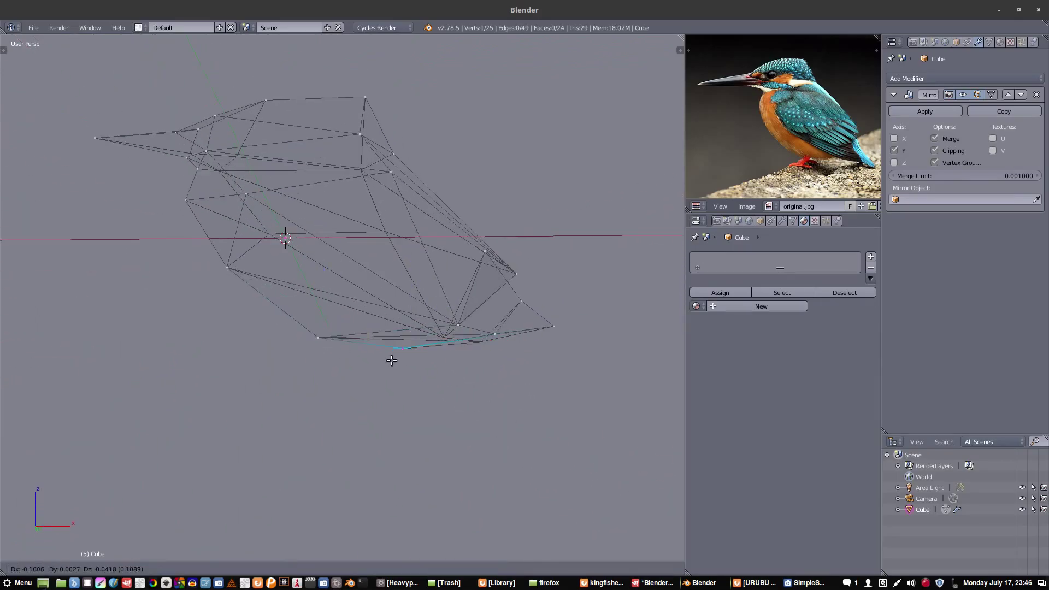
mouse_move(462, 330)
middle_mouse_down()
mouse_move(527, 304)
mouse_move(422, 350)
mouse_move(557, 346)
mouse_move(456, 385)
mouse_move(555, 367)
middle_mouse_up()
key("z")
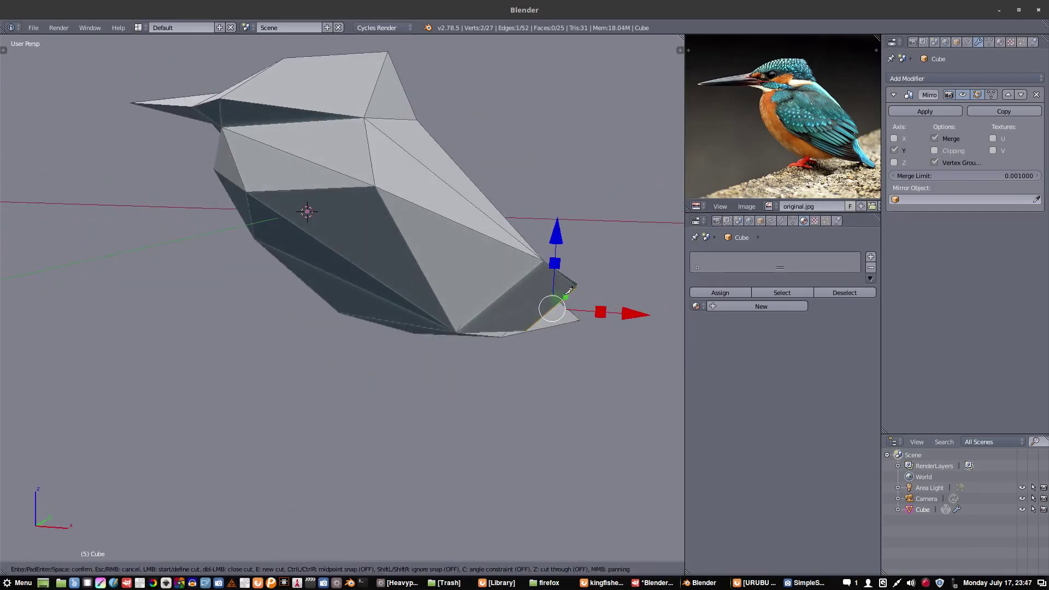
Step: Knife-cut the tail, bevel the selected tail vertices with Ctrl+Shift+B, and begin a loop cut
key("Return")
middle_click_drag(554, 309, 568, 295)
middle_click_drag(553, 348, 398, 362)
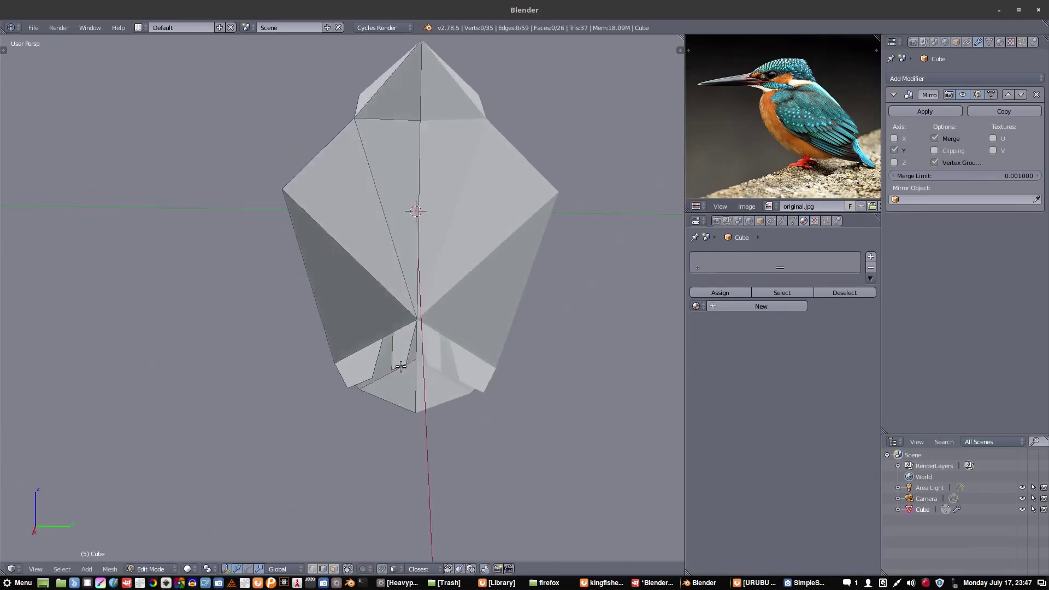
right_click(399, 363)
mouse_move(459, 391)
middle_mouse_down()
mouse_move(499, 391)
mouse_move(385, 187)
mouse_move(332, 225)
mouse_move(374, 186)
middle_mouse_up()
key("ctrl+shift+b")
key("ctrl+r")
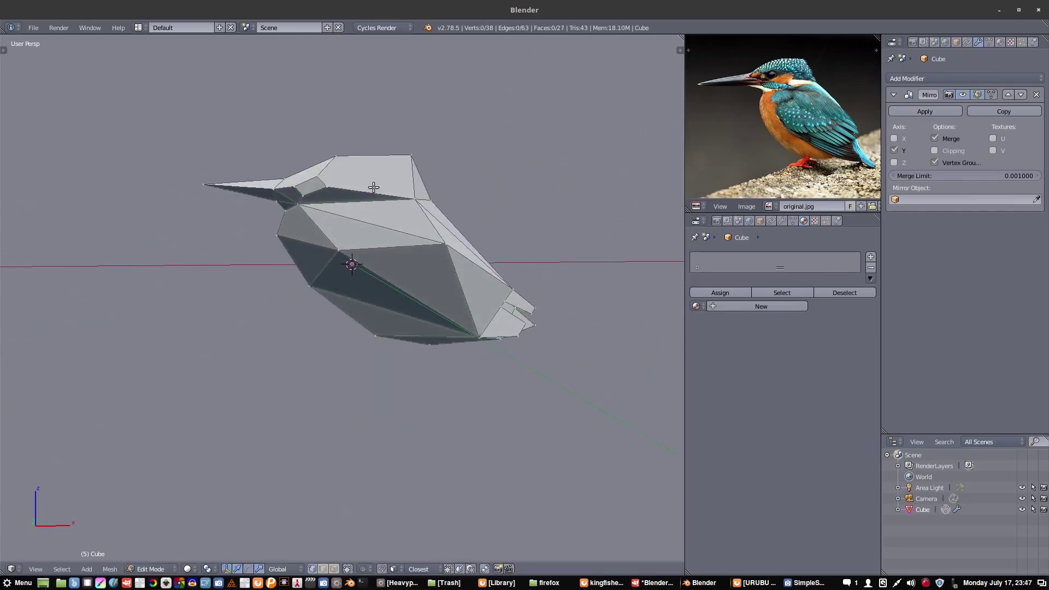
Step: Assign the Bushing material to the whole bird and tint its base colour teal
left_click(188, 568)
left_click(695, 306)
left_click(705, 350)
left_click(805, 505)
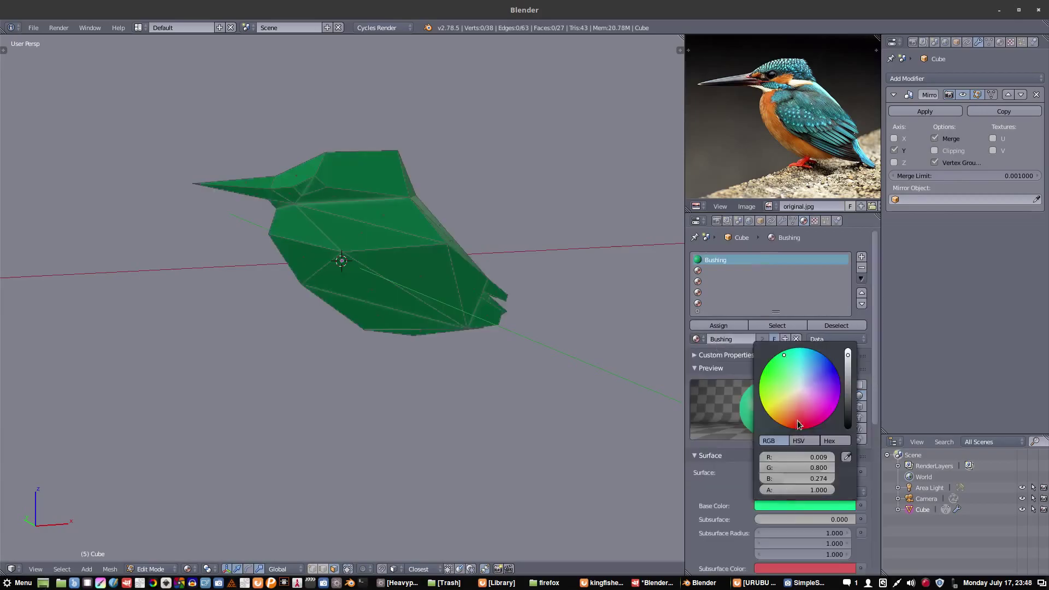
left_click(787, 386)
middle_click_drag(382, 219, 332, 228)
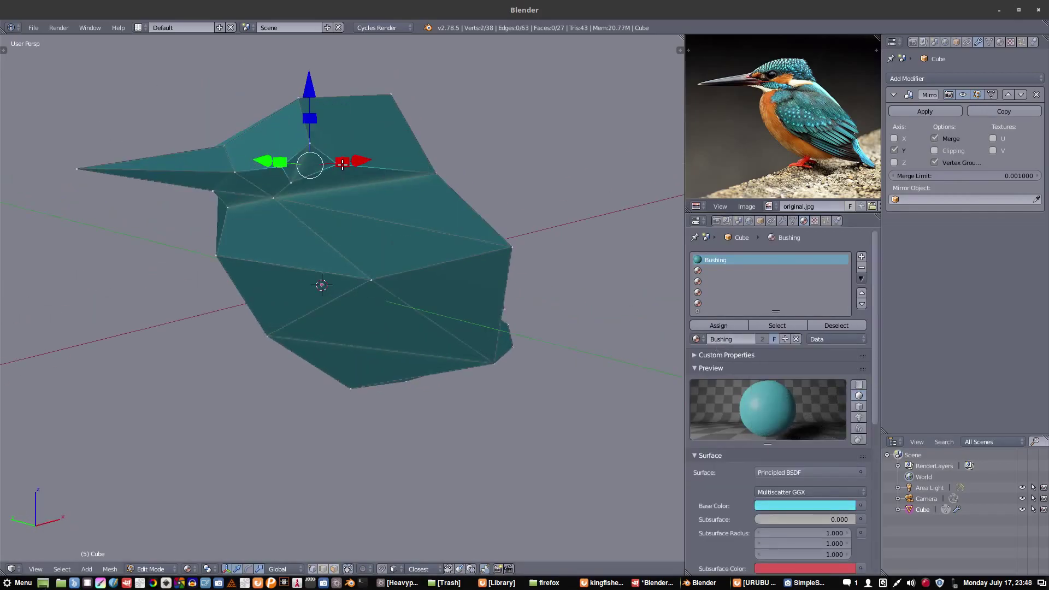
Step: Add a second slot with Glossy Red and assign it to the selected underpart faces
right_click(272, 185, "shift")
left_click(765, 271)
left_click(697, 339)
left_click(721, 448)
left_click(805, 505)
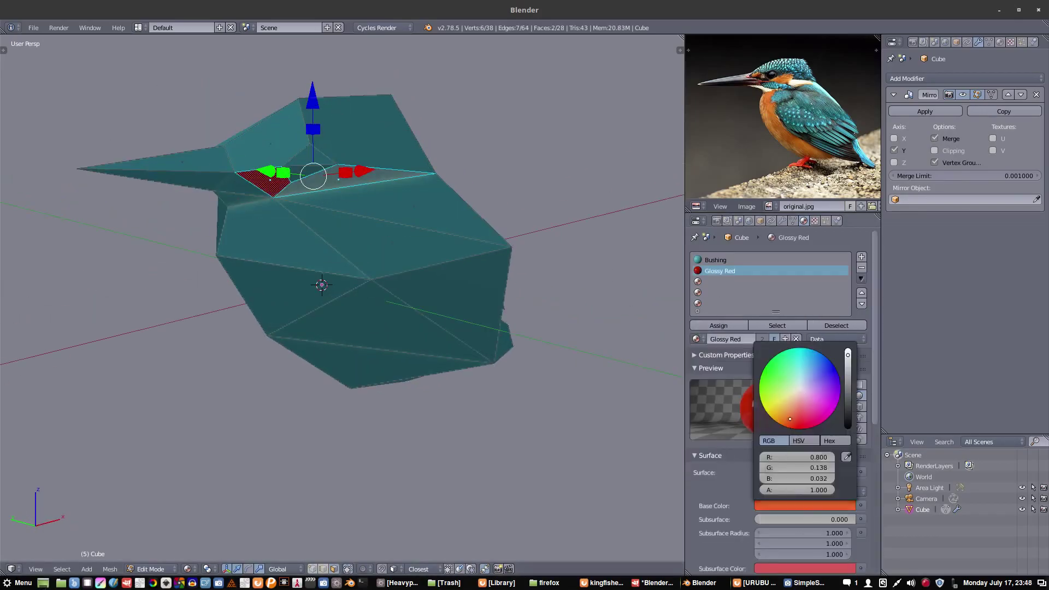
key("a")
mouse_move(557, 356)
middle_mouse_down()
mouse_move(313, 201)
mouse_move(373, 214)
middle_mouse_up()
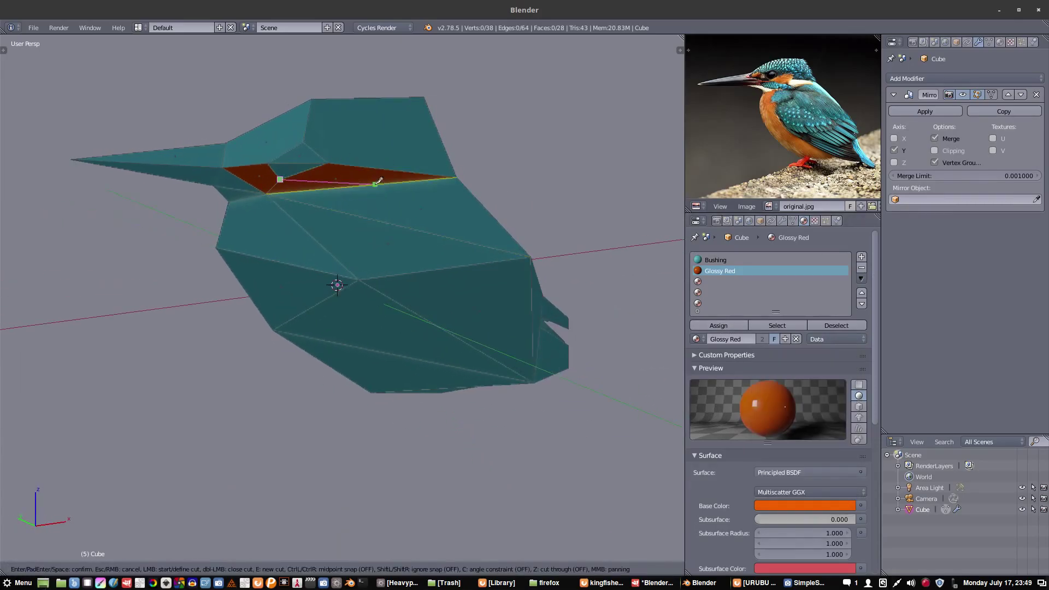
Step: Assign Glossy Black to the beak faces in the fourth material slot
left_click(715, 292)
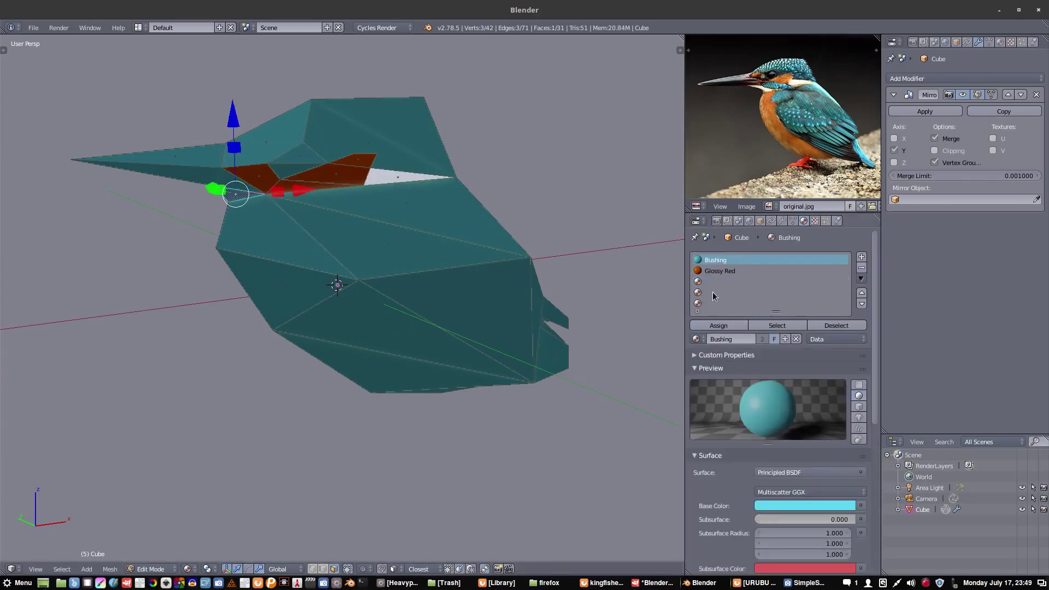
right_click(181, 154, "shift")
mouse_move(383, 246)
middle_mouse_down()
mouse_move(416, 257)
mouse_move(323, 243)
mouse_move(287, 257)
mouse_move(340, 230)
mouse_move(237, 305)
mouse_move(353, 324)
mouse_move(306, 278)
middle_mouse_up()
left_click(697, 339)
left_click(726, 377)
left_click(719, 271)
scroll(340, 230, "up", 2)
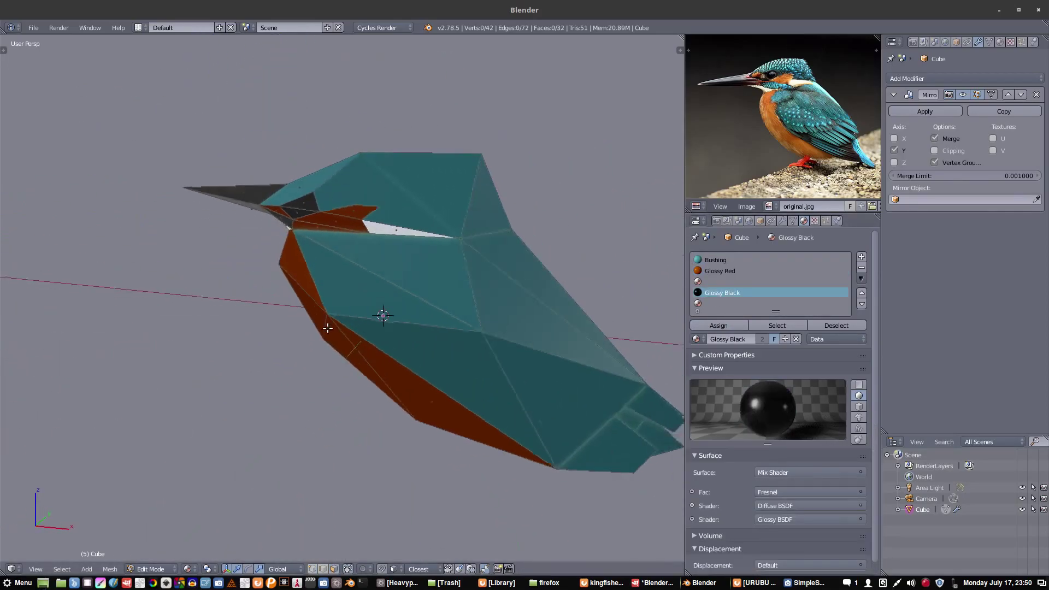
Step: Give the tail faces a new Feathers Light Blue material using Principled BSDF
right_click(497, 390)
left_click(715, 304)
left_click(696, 338)
left_click(731, 339)
type("Feathers Light Blue")
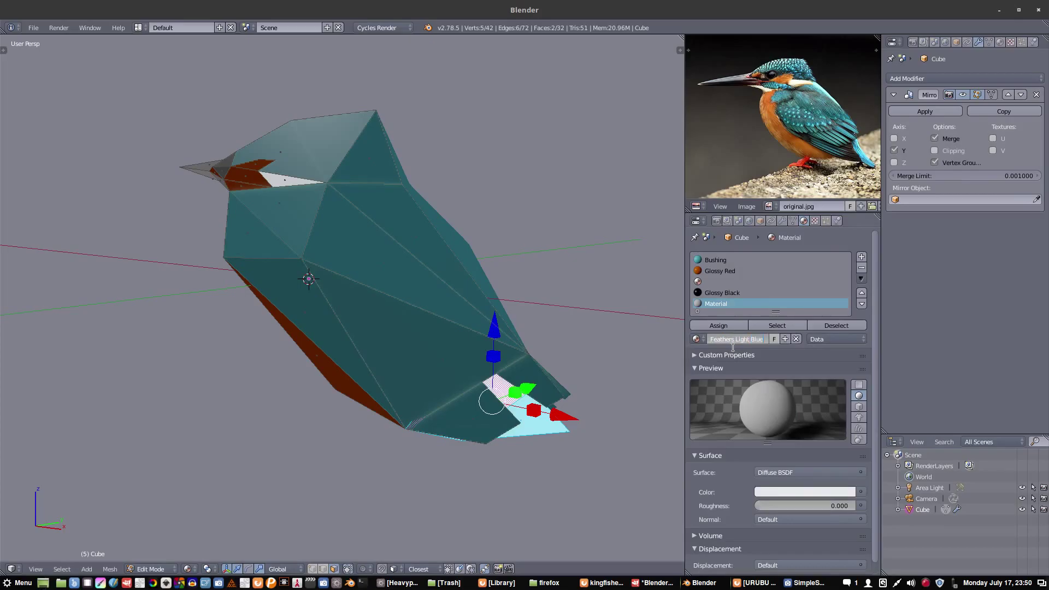
left_click(860, 496)
middle_click_drag(383, 273, 415, 235)
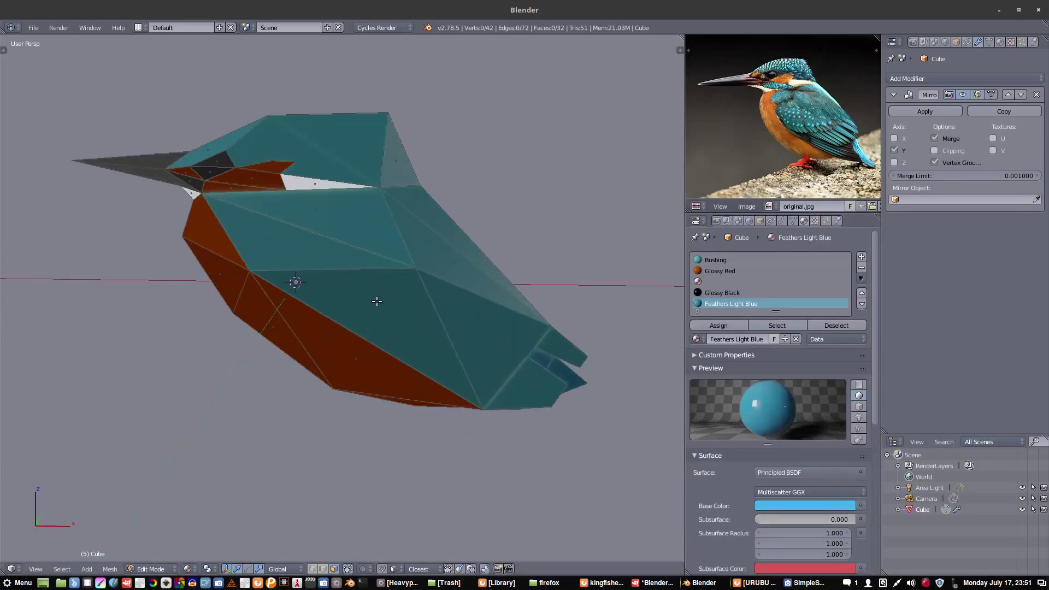
Step: Revisit the Bushing base colour, switch to side view, and bring up Save As for Kingfisher.blend
left_click(716, 259)
left_click(719, 326)
key("a")
key("KP_1")
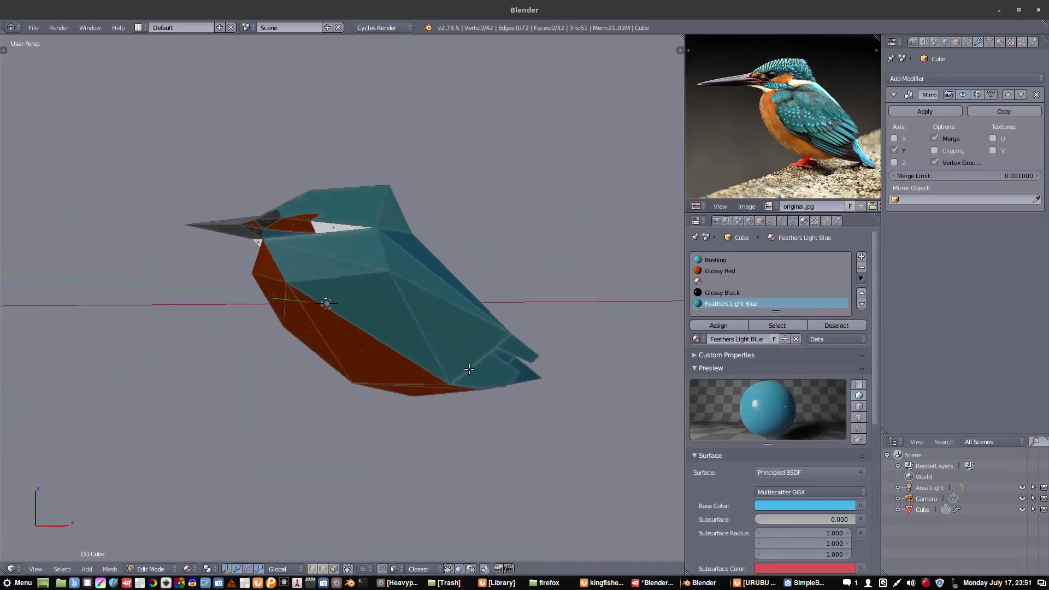
left_click(787, 506)
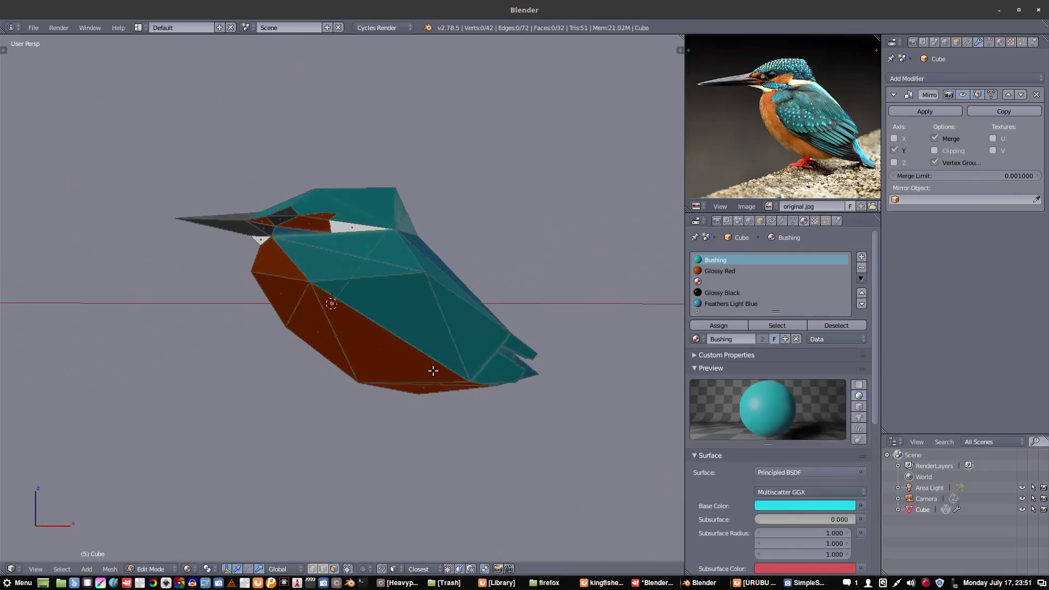
key("ctrl+shift+s")
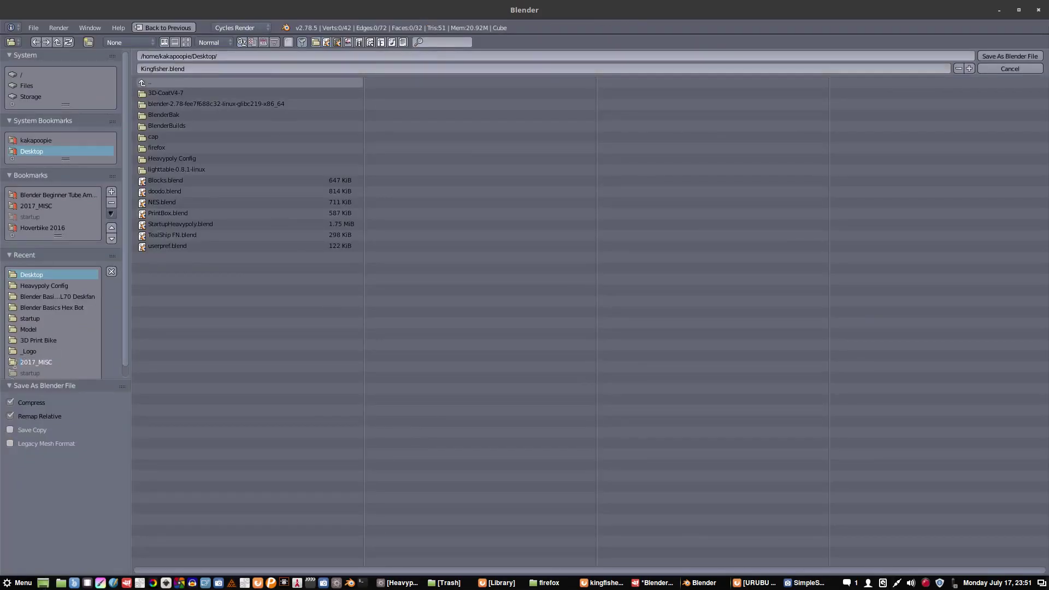
Step: Save the bird as Kingfisher.blend in the 2017_MISC folder, then select all geometry in top view
left_click(15, 364)
key("Return")
key("a")
key("KP_7")
Step: Rotate and shift the mesh, then switch the Mirror axis from Y to X with clipping off
key("r")
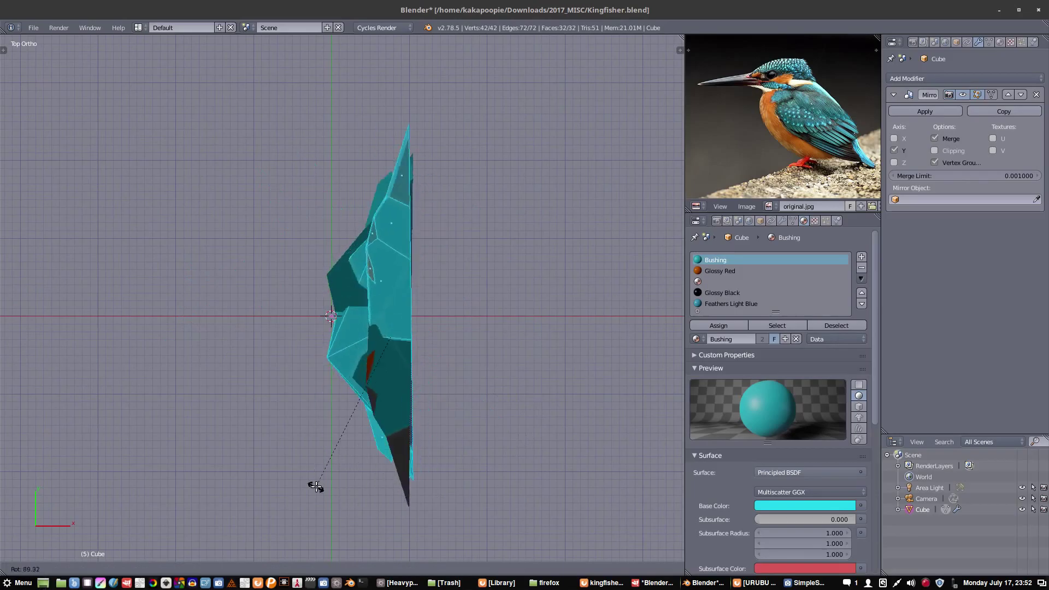
left_click_drag(463, 323, 384, 323)
left_click(894, 138)
left_click(894, 150)
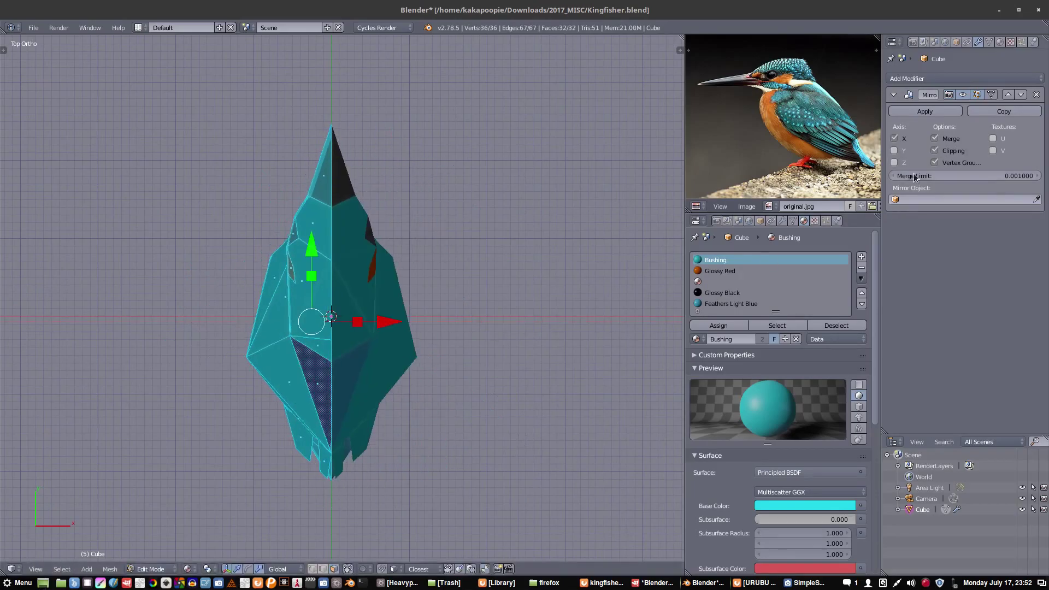
left_click(934, 151)
middle_click_drag(555, 379, 452, 386)
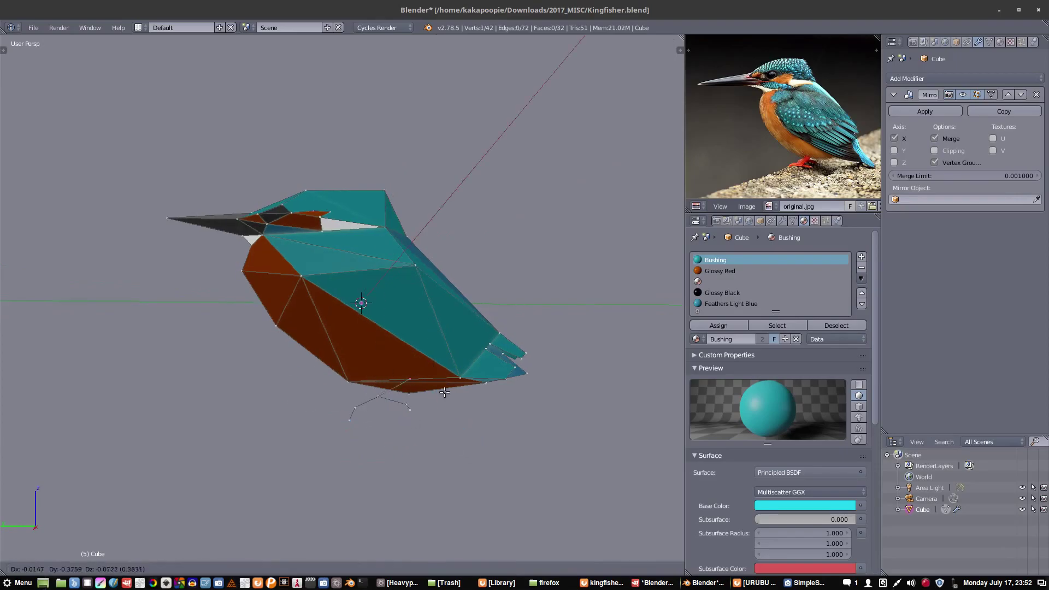
Step: Select vertices on the bird's underside to start the legs, viewing from the top
left_click(444, 392)
middle_click_drag(444, 391, 458, 413)
right_click(395, 416, "shift")
middle_click_drag(395, 416, 425, 425)
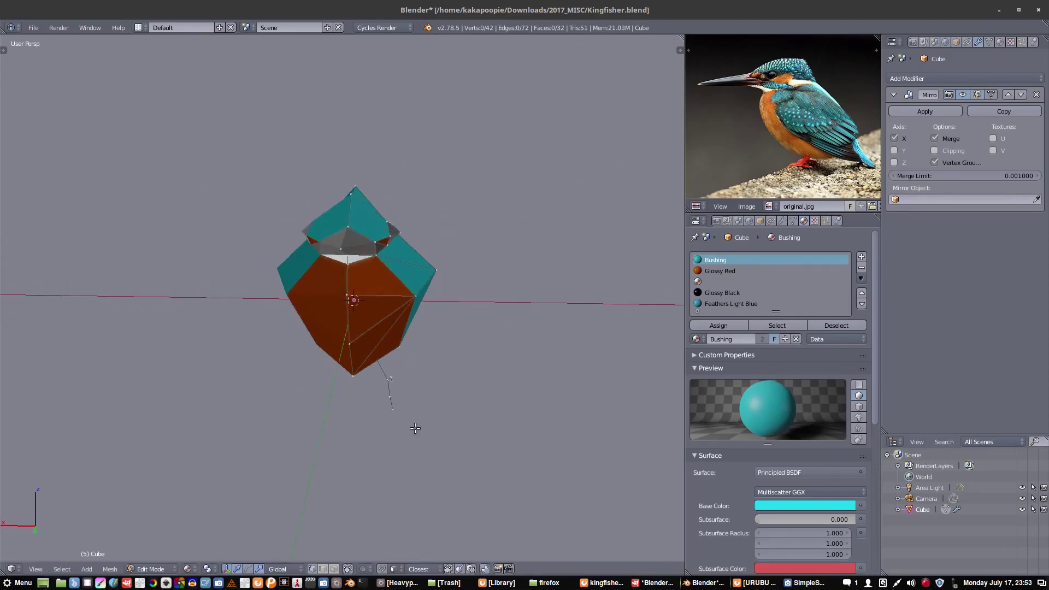
scroll(415, 428, "up", 5)
right_click(421, 428)
key("KP_7")
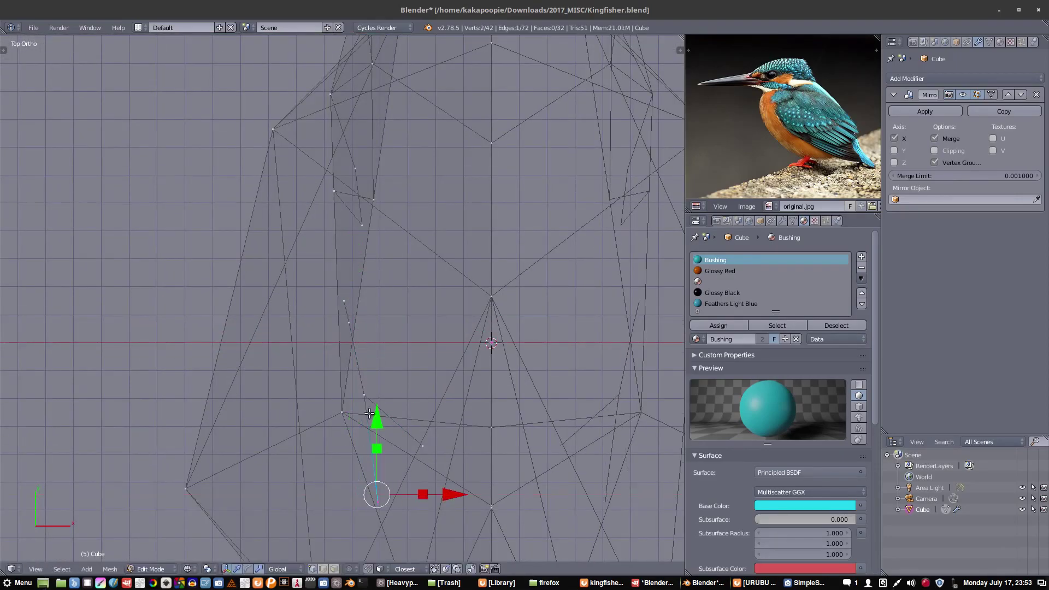
Step: Position the leg vertices, select the linked leg chain from the right view, and show solid shading
middle_click_drag(340, 298, 411, 281)
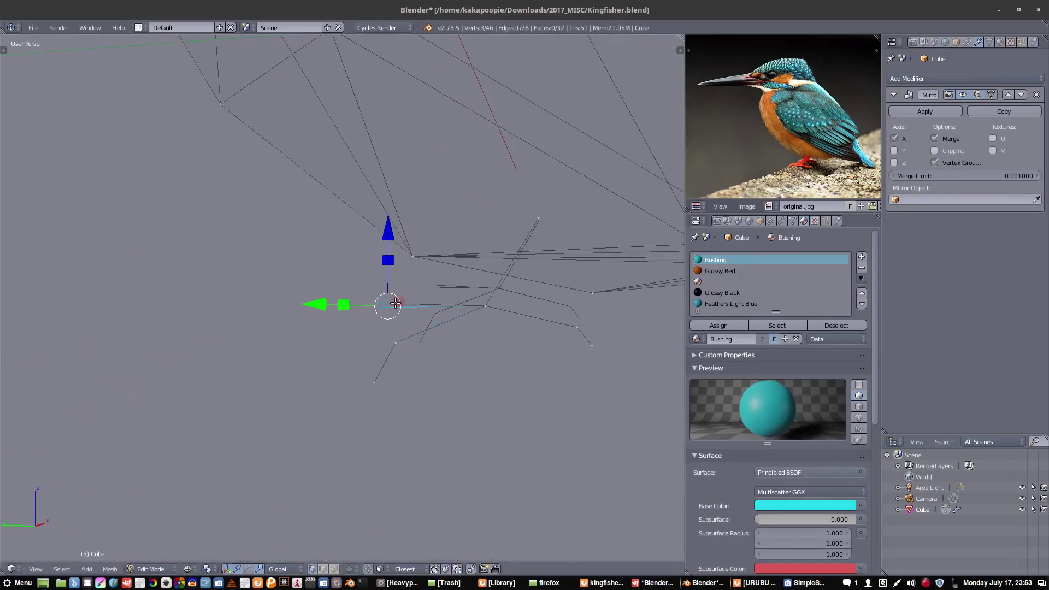
key("Escape")
key("ctrl+z")
key("KP_3")
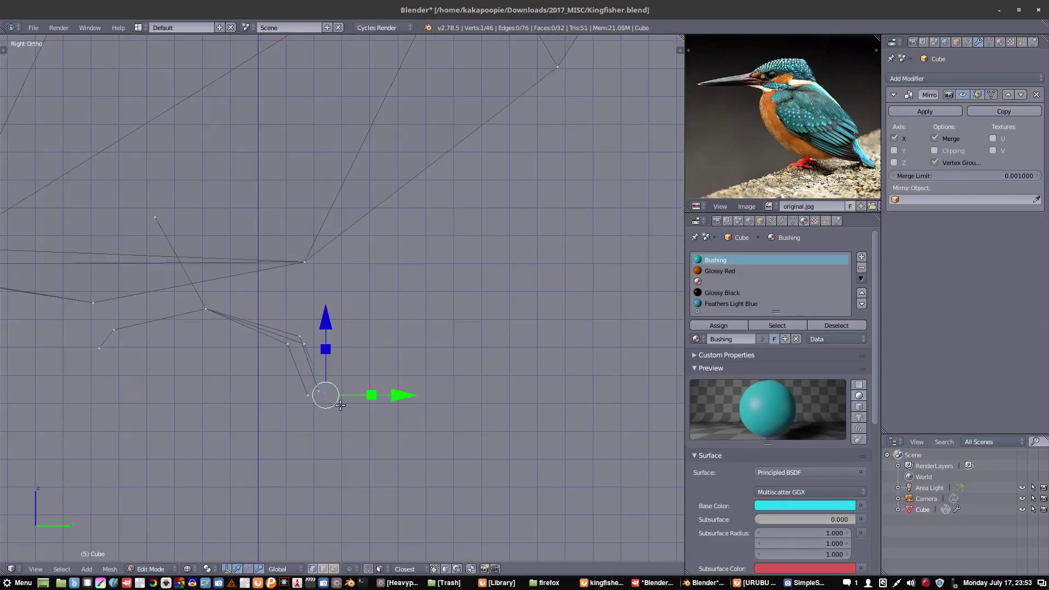
key("ctrl+l")
middle_click_drag(339, 405, 429, 306)
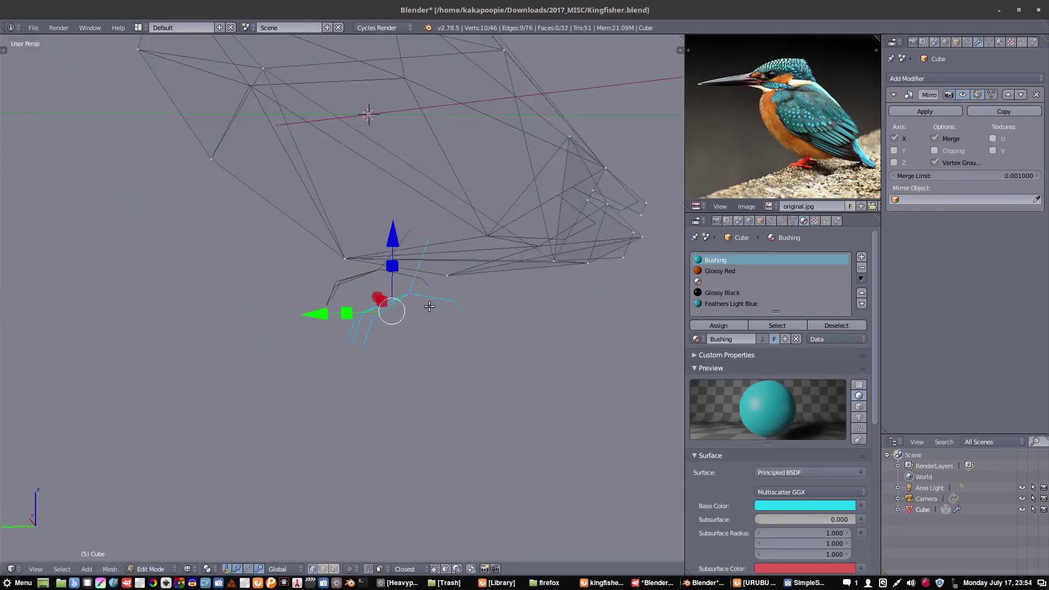
key("z")
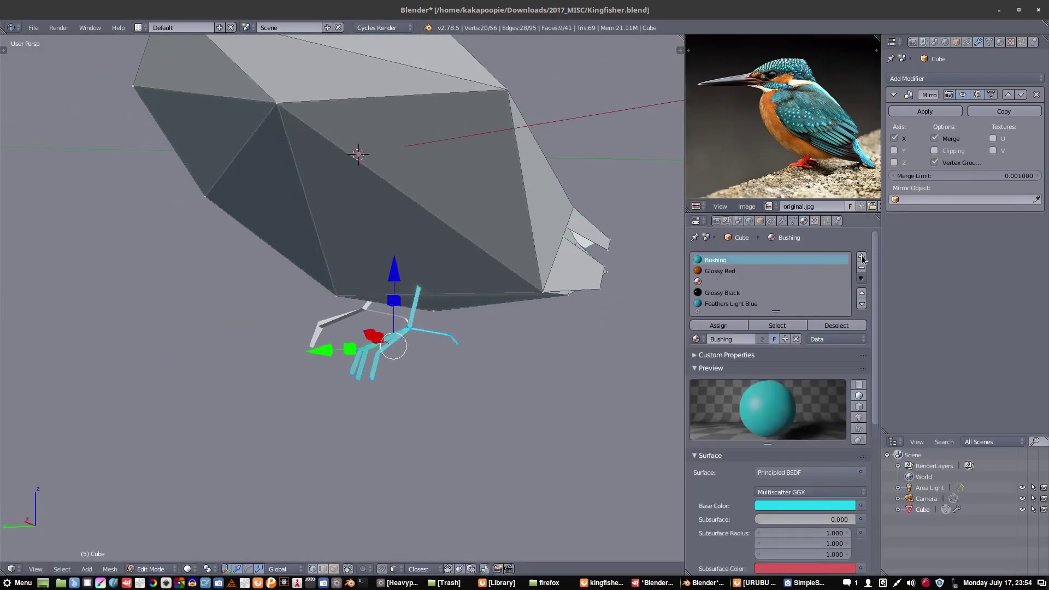
Step: Give the legs a new Foot Orange material with an orange Principled BSDF base colour
left_click(862, 258)
left_click(721, 361)
type("Orange")
left_click(808, 494)
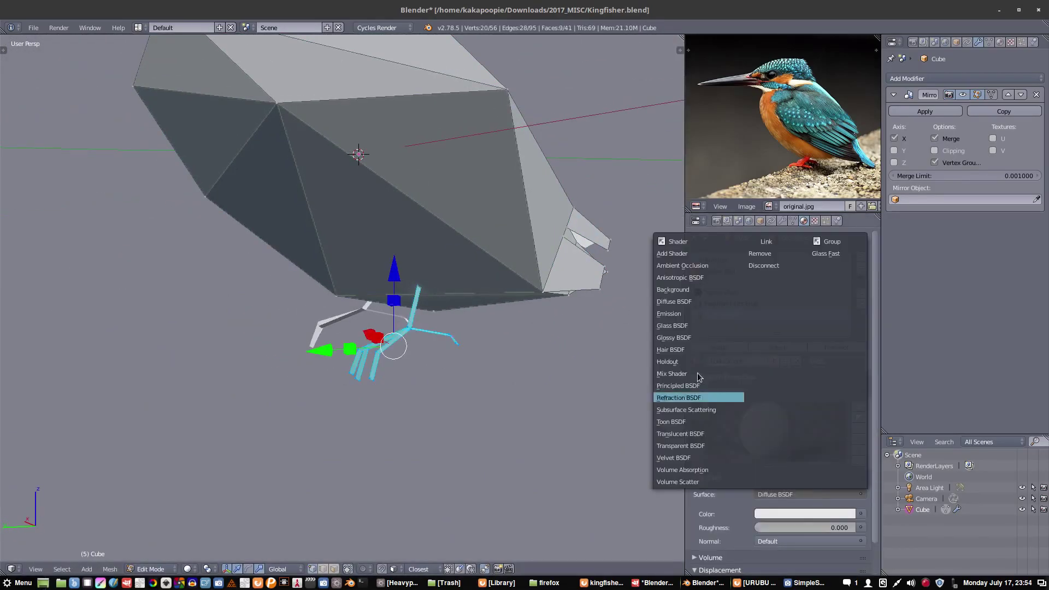
left_click(705, 401)
left_click(804, 527)
left_click(830, 393)
key("Tab")
Step: Preview in rendered shading, add a large floor plane under the bird, and change the area light strength
key("shift+z")
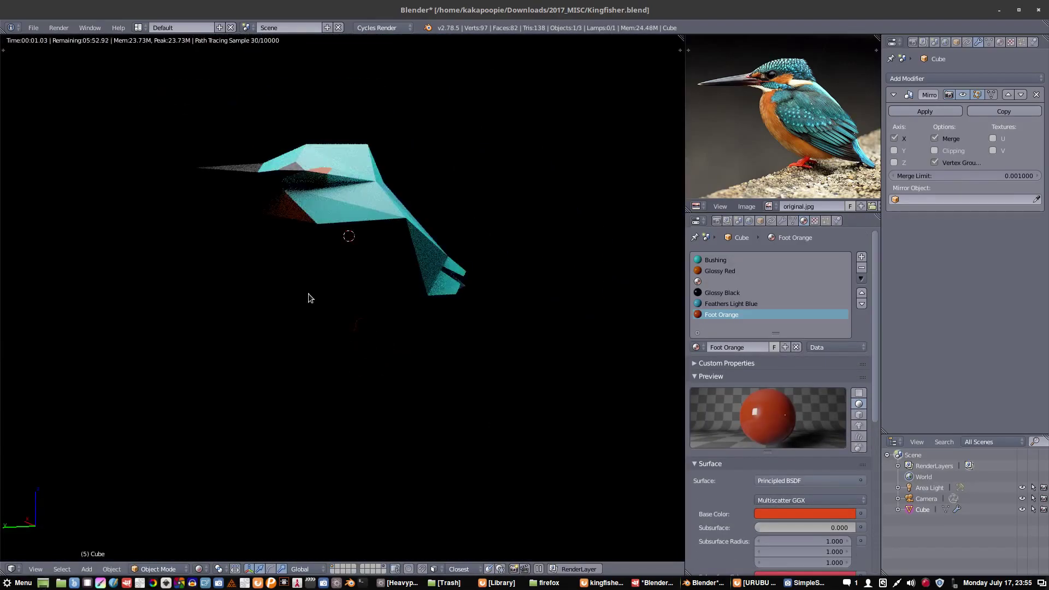
left_click(716, 259)
scroll(785, 473, "down", 5)
key("shift+a")
left_click(434, 320)
key("s")
left_click(366, 361)
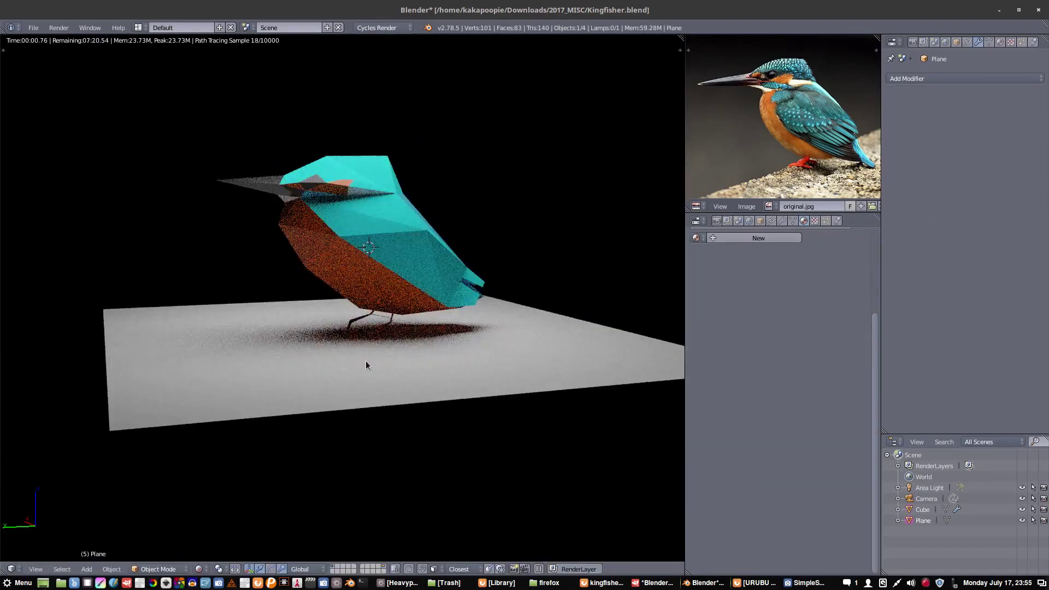
left_click(928, 487)
left_click(840, 428)
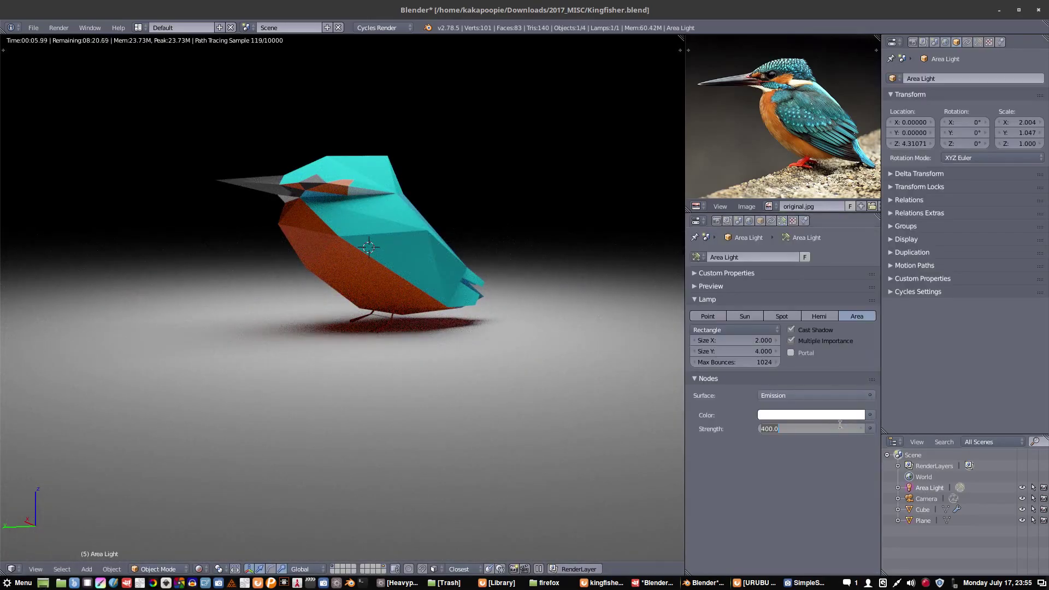
key("Return")
Step: Try a different shader on the Glossy Black beak material, then undo the change
left_click(922, 509)
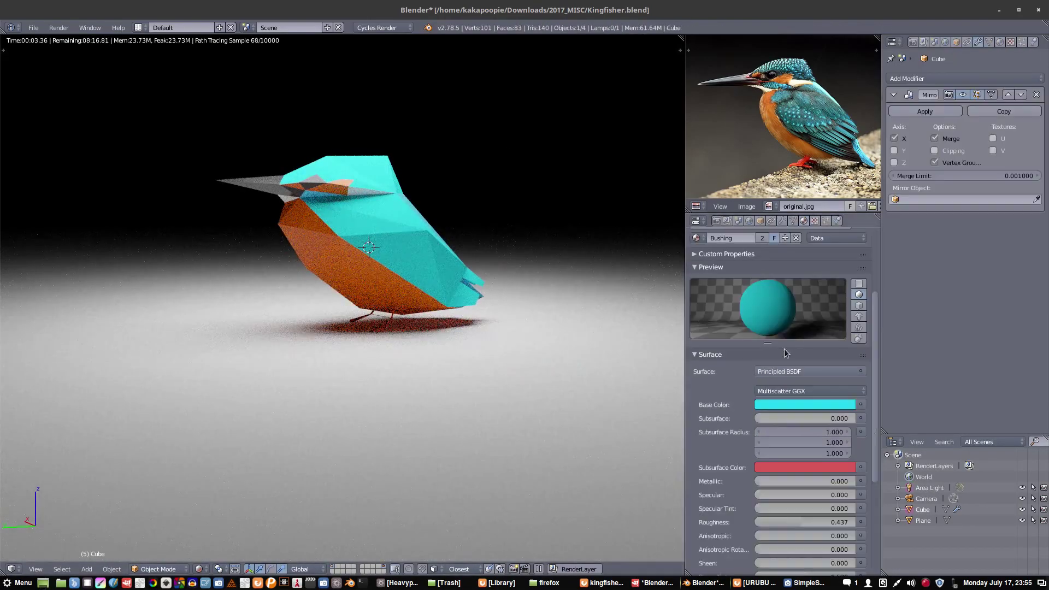
left_click(721, 292)
left_click(808, 460)
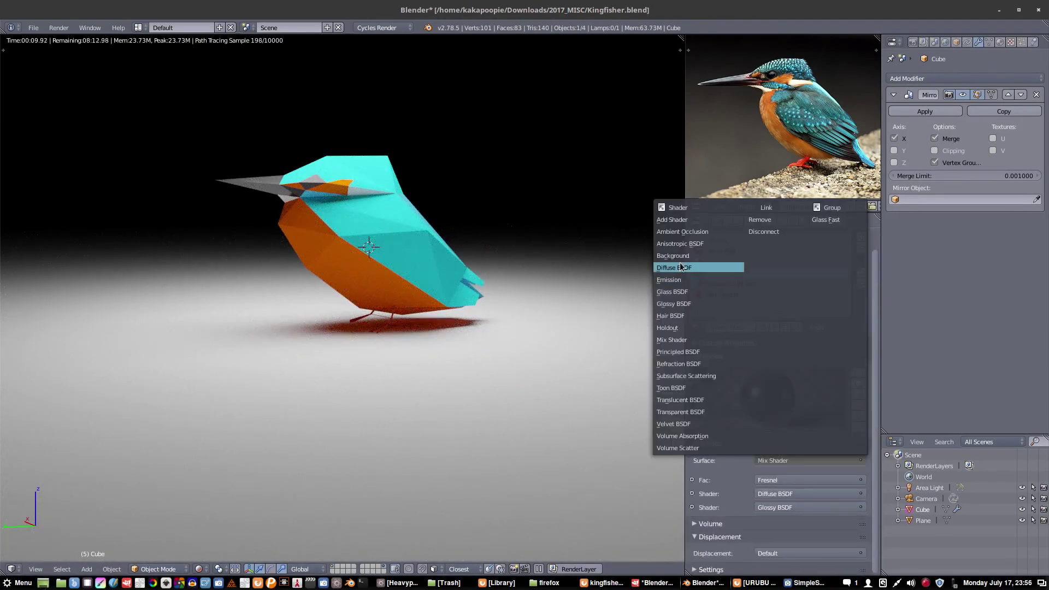
left_click(683, 264)
left_click(804, 480)
key("ctrl+z")
key("ctrl+z")
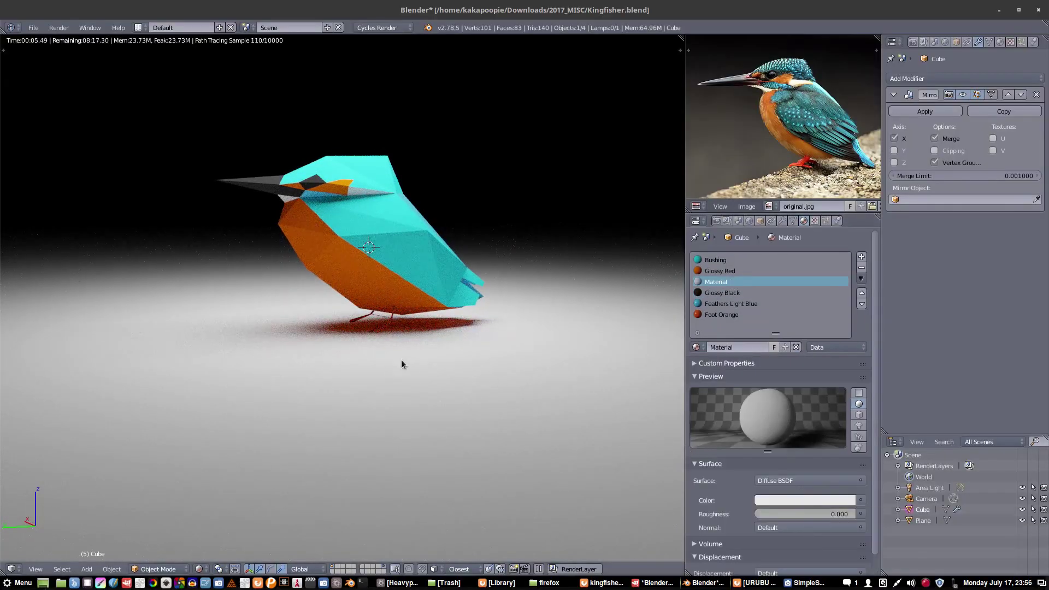
Step: Select the floor plane, move it vertically, then remove it from the scene
right_click(401, 364)
middle_click_drag(431, 399, 404, 382)
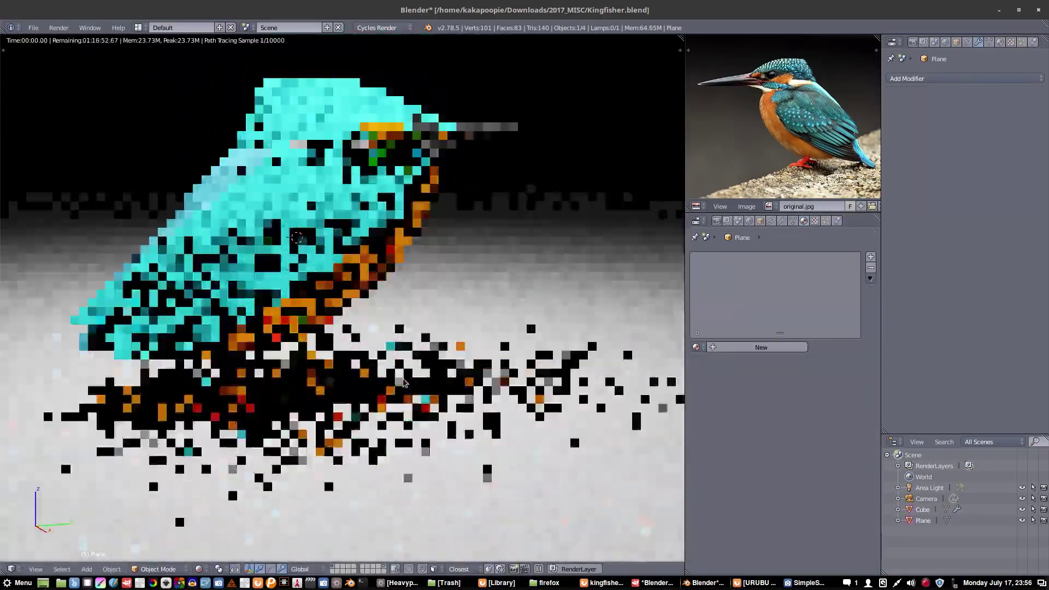
right_click(403, 382)
scroll(814, 520, "down", 5)
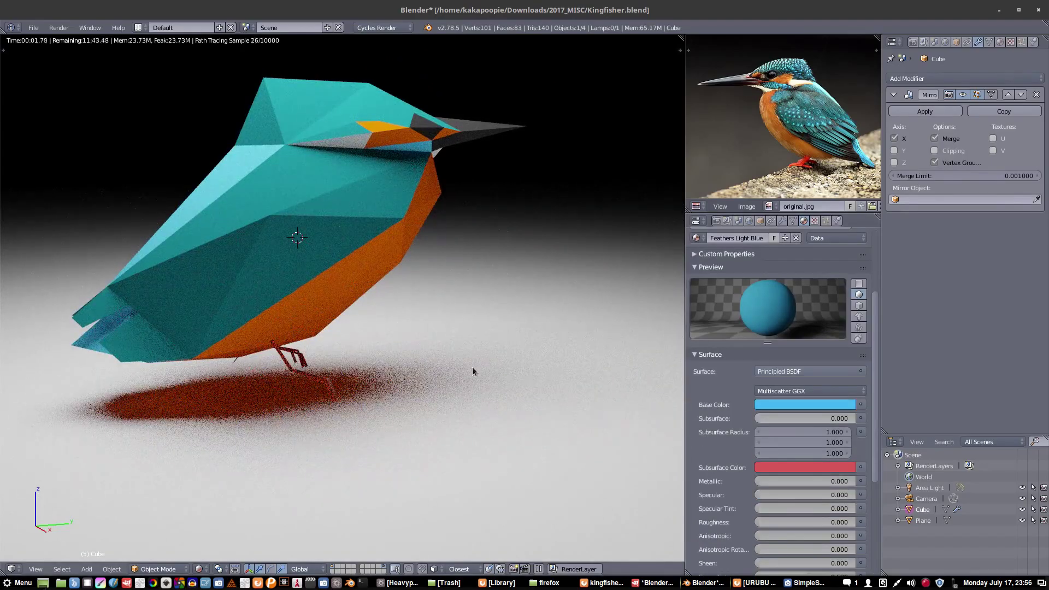
right_click(562, 248)
scroll(556, 285, "down", 3)
key("g")
key("z")
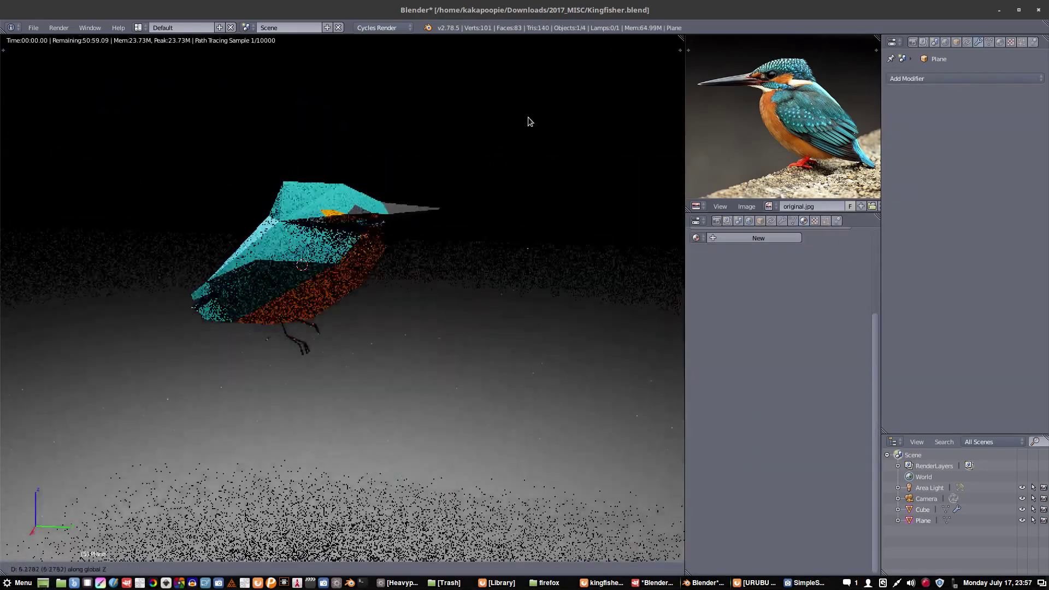
left_click(523, 254)
Step: Duplicate the area light as a second light, Area Light.001, and reselect the bird
key("shift+z")
key("shift+z")
scroll(310, 340, "up", 3)
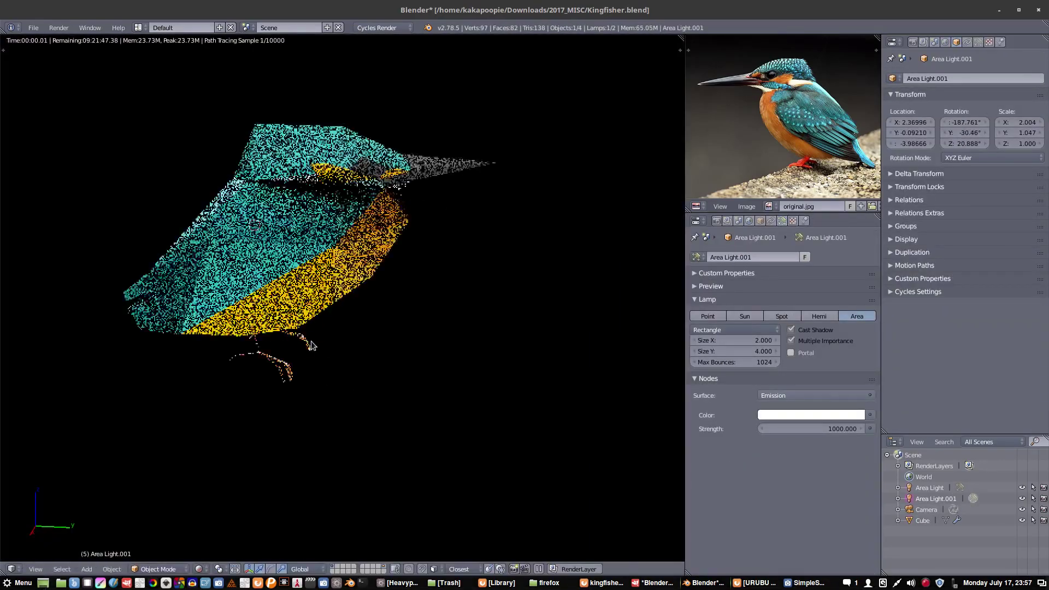
scroll(311, 341, "up", 2)
right_click(273, 272)
scroll(331, 150, "up", 1)
scroll(477, 107, "up", 2)
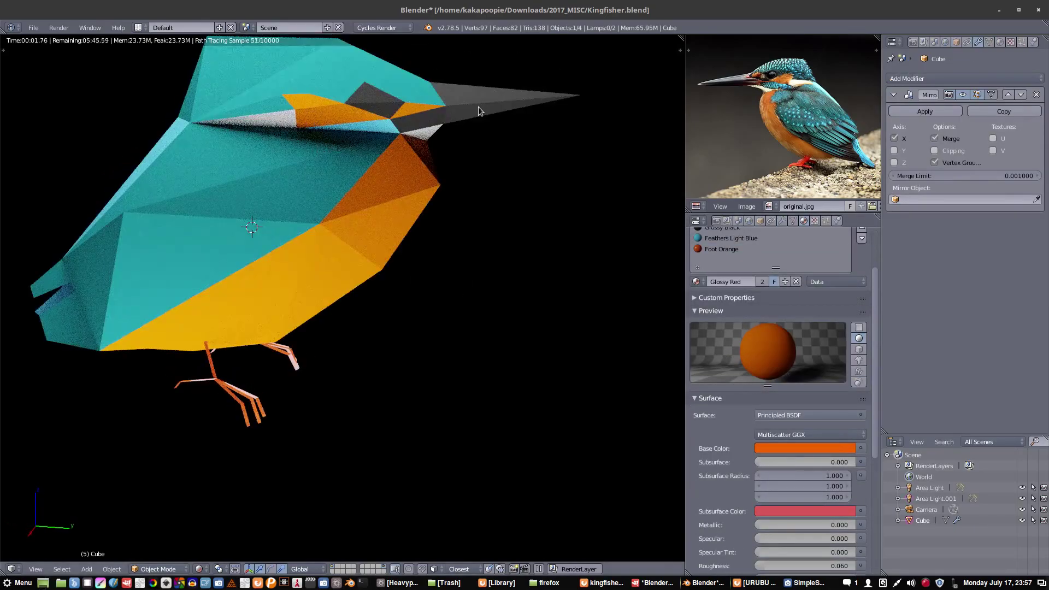
Step: Set the Glossy Black base colour to black and lower its Specular to 0.229
left_click(721, 239)
left_click(789, 404)
left_click_drag(850, 262, 849, 323)
scroll(798, 520, "down", 2)
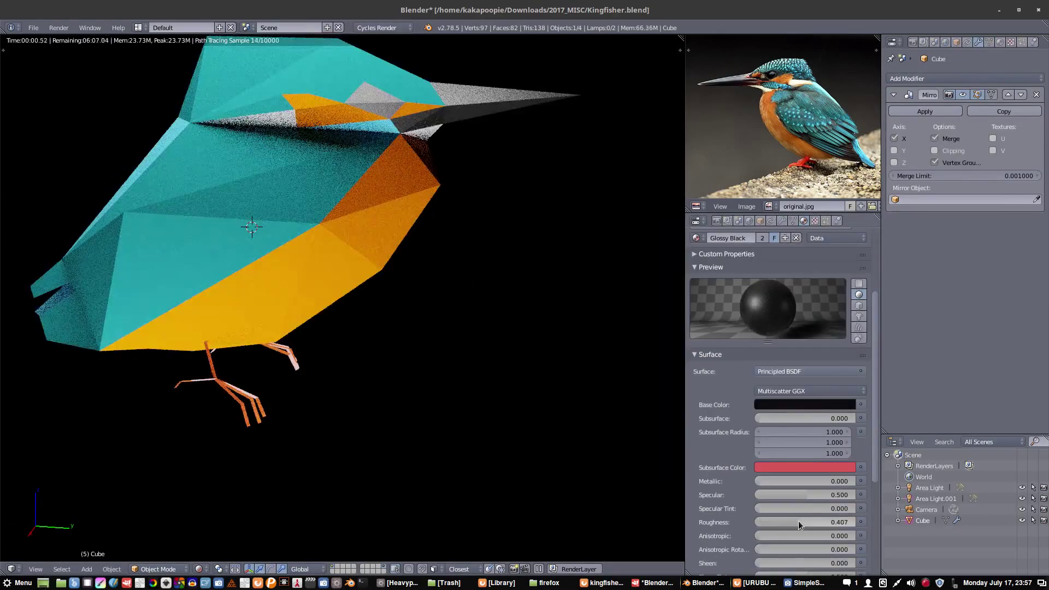
left_click_drag(819, 494, 776, 494)
key("Tab")
Step: Shrink/fatten the selected faces and inspect the bird in wireframe and rendered shading
key("z")
key("alt+s")
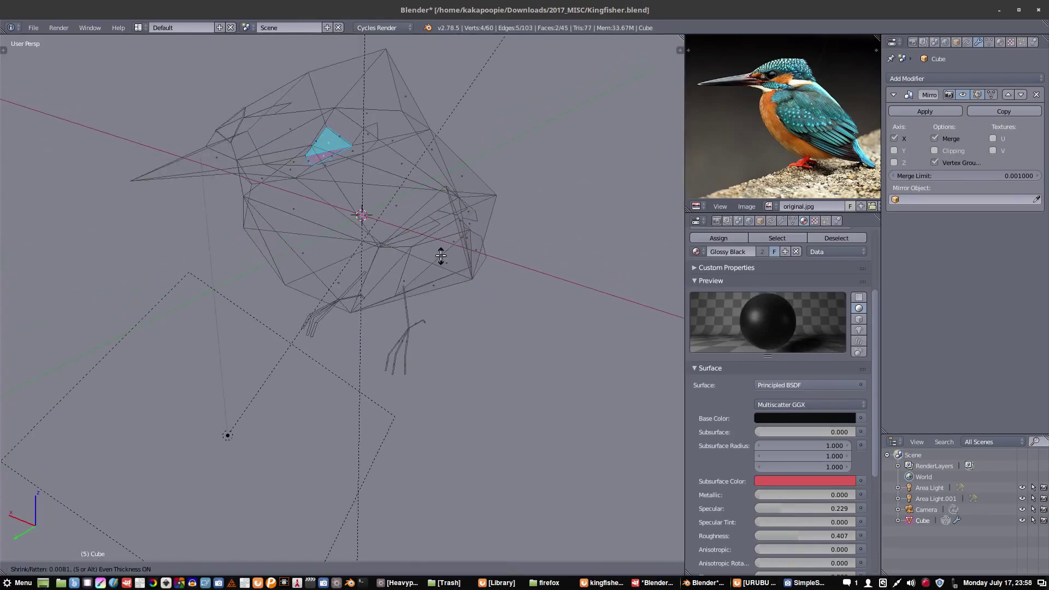
left_click(441, 255)
middle_click_drag(441, 256, 131, 204)
key("shift+z")
scroll(284, 230, "down", 3)
key("shift+z")
key("a")
left_click(258, 236)
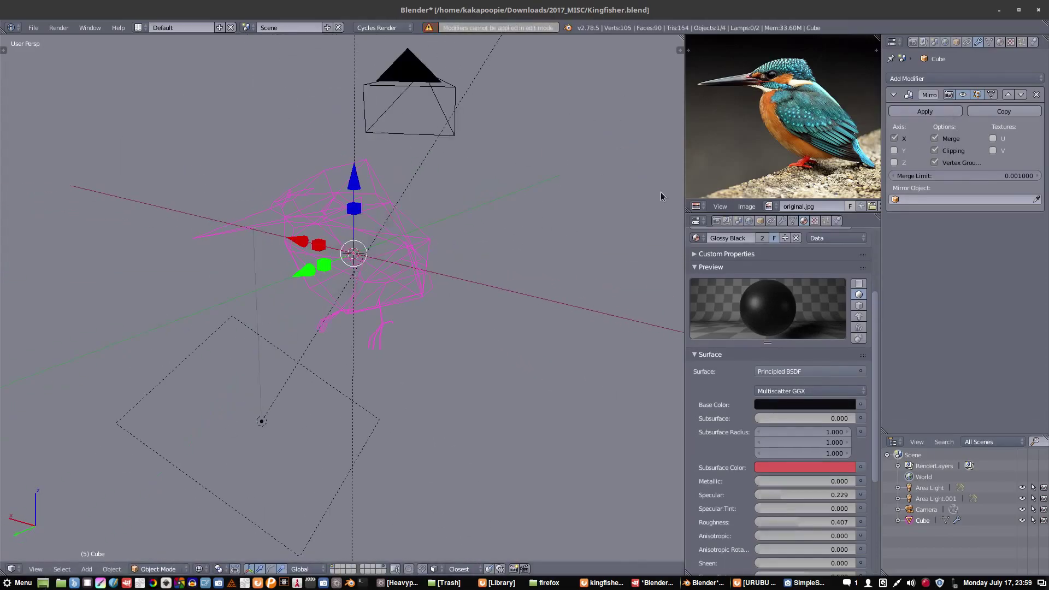
mouse_move(490, 214)
middle_mouse_down()
mouse_move(488, 293)
mouse_move(370, 335)
mouse_move(436, 342)
middle_mouse_up()
key("shift+z")
key("shift+z")
Step: Extrude a branch with a side twig out from the bird's foot
key("ctrl+Tab")
right_click(584, 343, "ctrl")
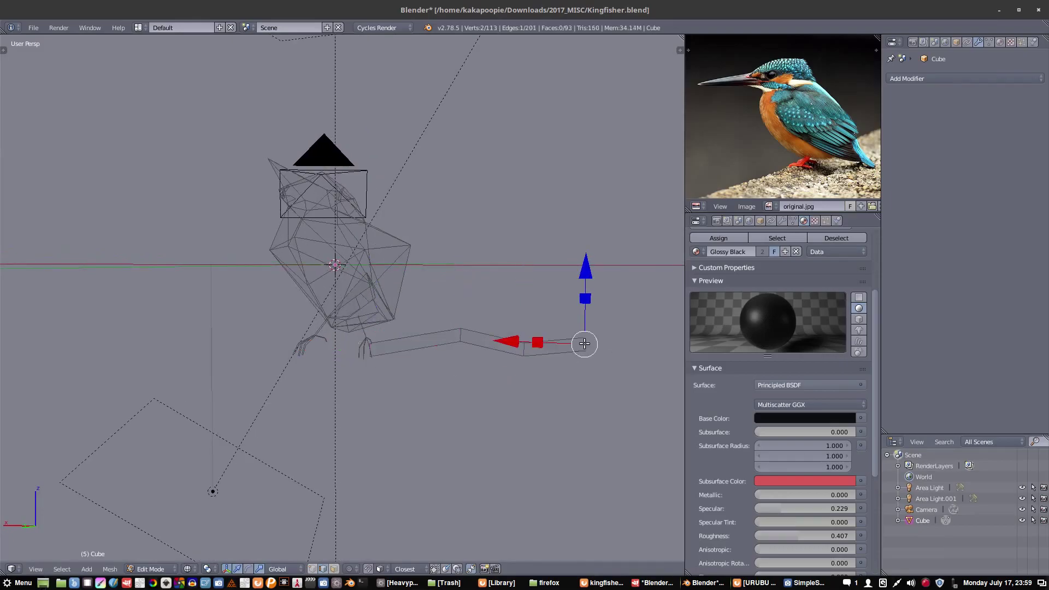
right_click(199, 354, "ctrl")
mouse_move(199, 354)
middle_mouse_down()
mouse_move(621, 346)
mouse_move(626, 334)
middle_mouse_up()
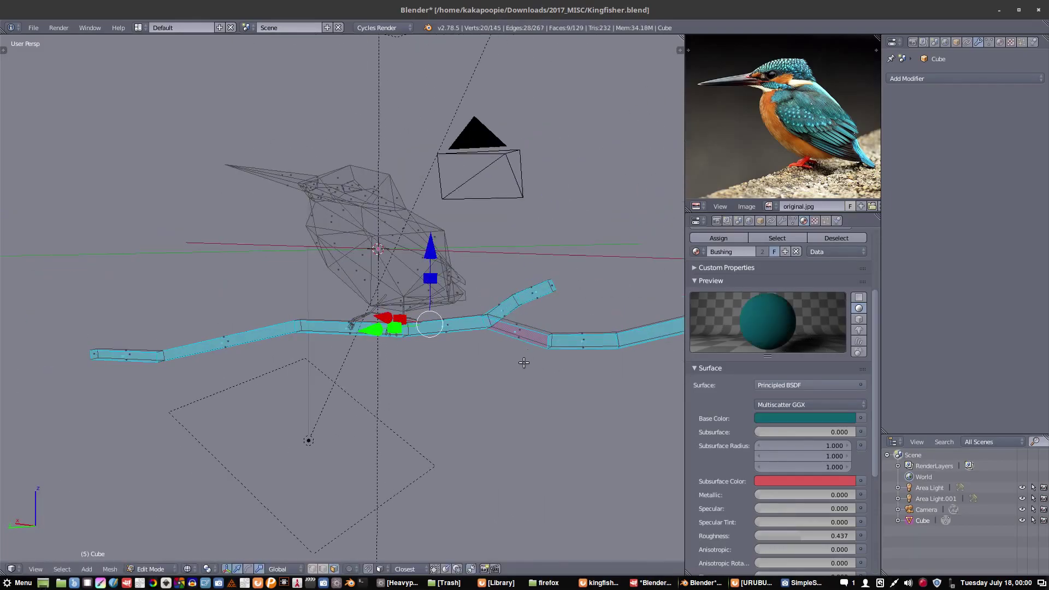
mouse_move(546, 310)
middle_mouse_down()
mouse_move(527, 364)
mouse_move(338, 411)
mouse_move(511, 325)
mouse_move(608, 349)
mouse_move(197, 527)
middle_mouse_up()
key("z")
key("ctrl+z")
key("z")
key("ctrl+shift+z")
scroll(515, 311, "up", 5)
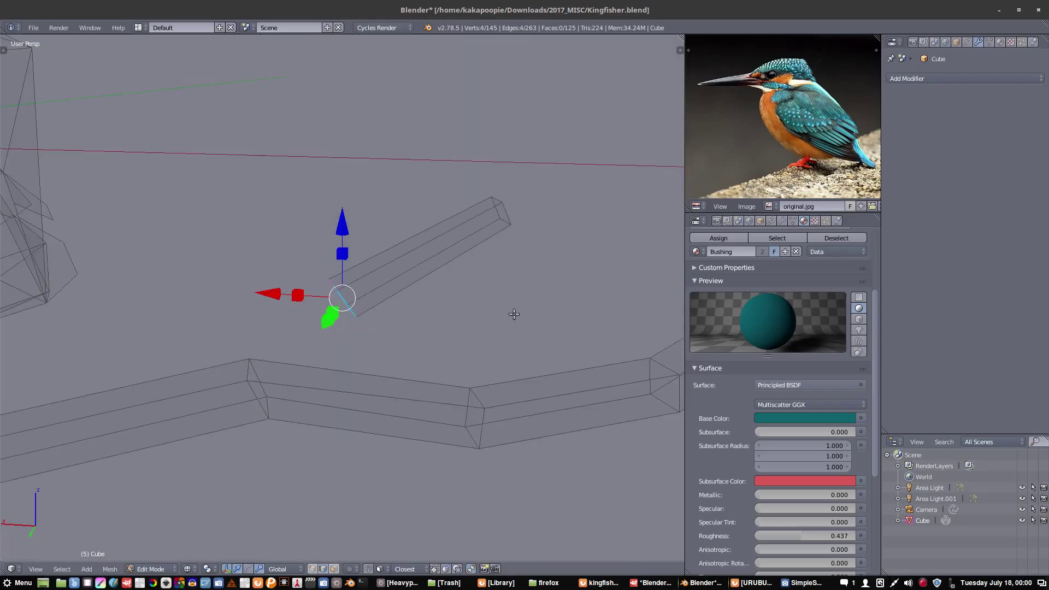
mouse_move(515, 311)
middle_mouse_down()
mouse_move(462, 419)
mouse_move(321, 131)
mouse_move(382, 327)
mouse_move(284, 448)
middle_mouse_up()
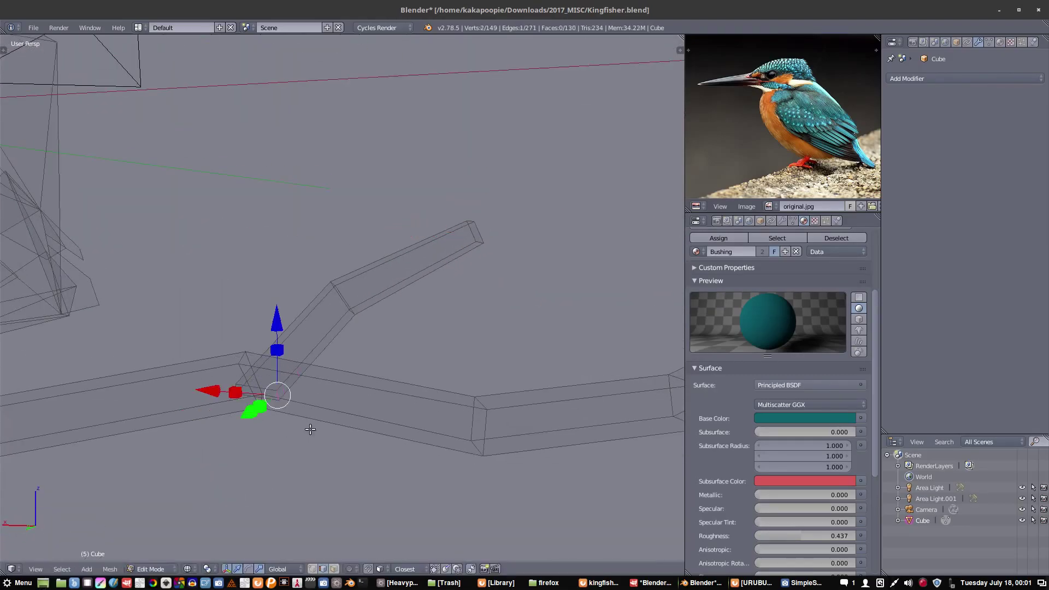
Step: Select the branch faces and add a new material slot holding Material.001
key("shift+z")
key("shift+z")
left_click(776, 238)
scroll(844, 267, "up", 5)
left_click(862, 257)
left_click(696, 360)
Step: Assign the new material to the branch as a dark reddish-brown Principled BSDF
left_click(749, 428)
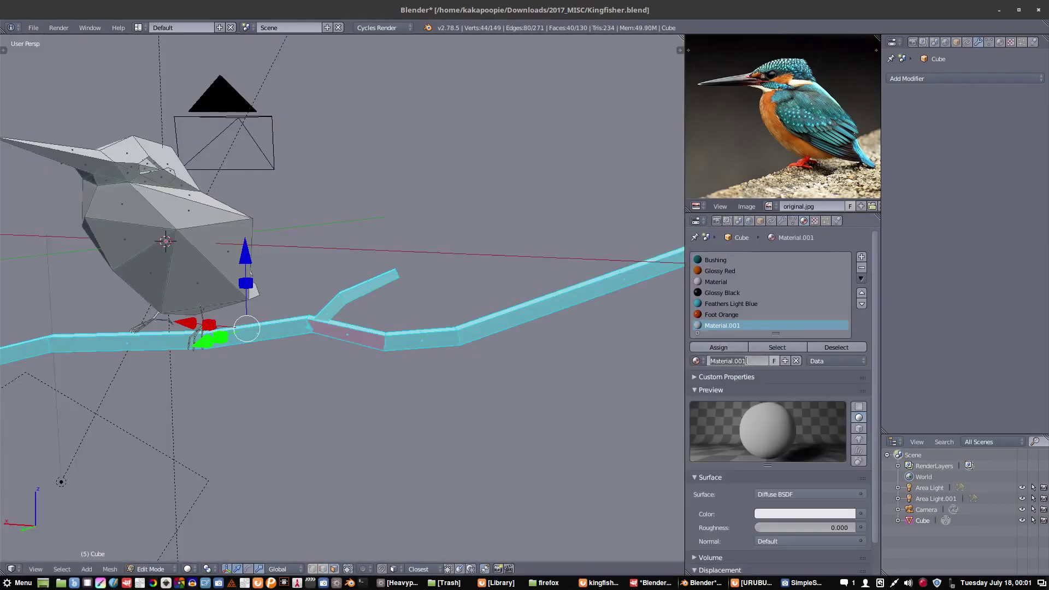
left_click(809, 494)
left_click(702, 367)
left_click(804, 527)
scroll(804, 434, "down", 3)
key("shift+z")
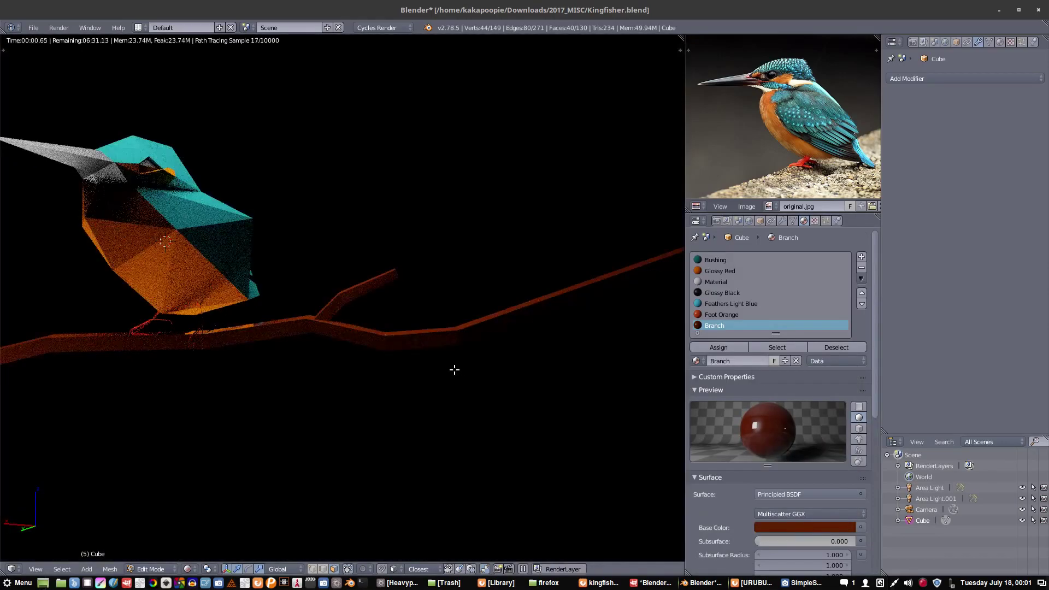
mouse_move(452, 368)
middle_mouse_down()
mouse_move(473, 374)
mouse_move(546, 303)
middle_mouse_up()
key("shift+z")
Step: Orbit around the bird and branch, checking the brown colour in rendered shading
middle_click_drag(125, 288, 230, 417)
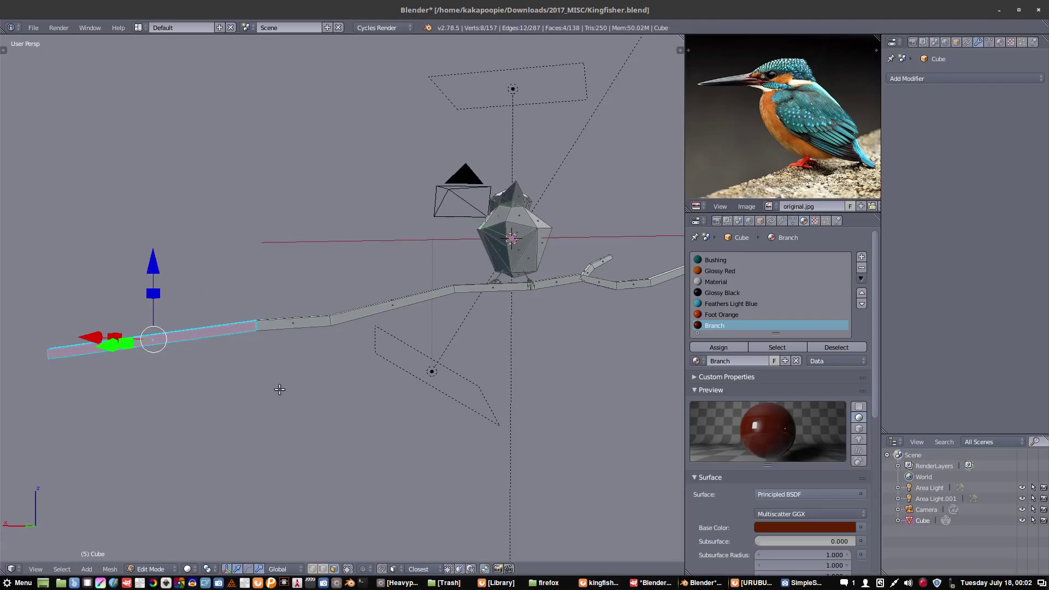
middle_click_drag(279, 389, 412, 379)
key("shift+z")
key("a")
scroll(329, 370, "up", 5)
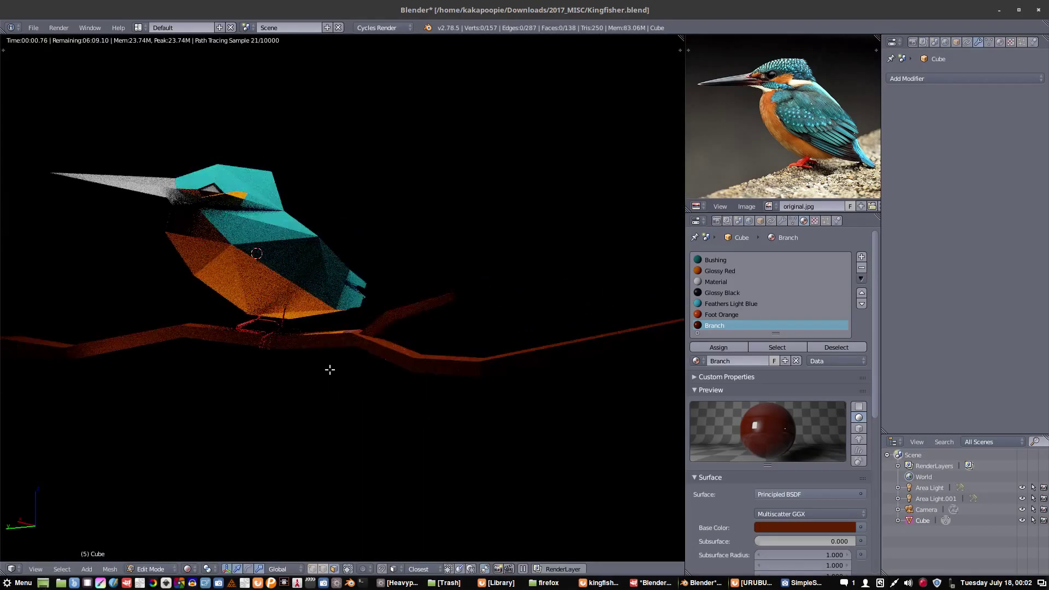
key("shift+z")
key("ctrl+z")
middle_click_drag(330, 369, 334, 330)
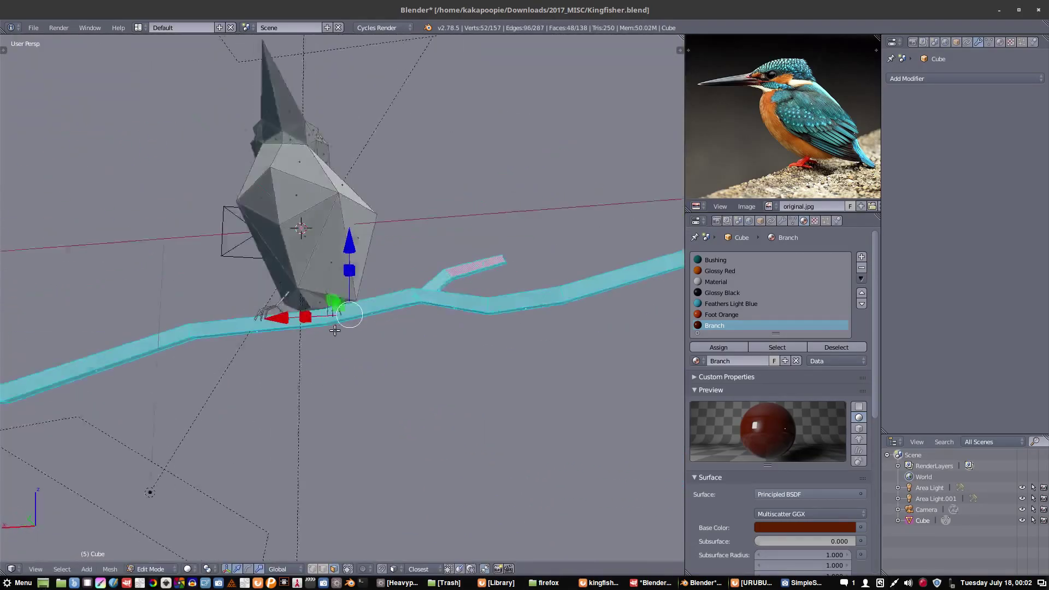
Step: Select the bird's foot vertices and move them down onto the branch
right_click(334, 329)
key("KP_Decimal")
key("g")
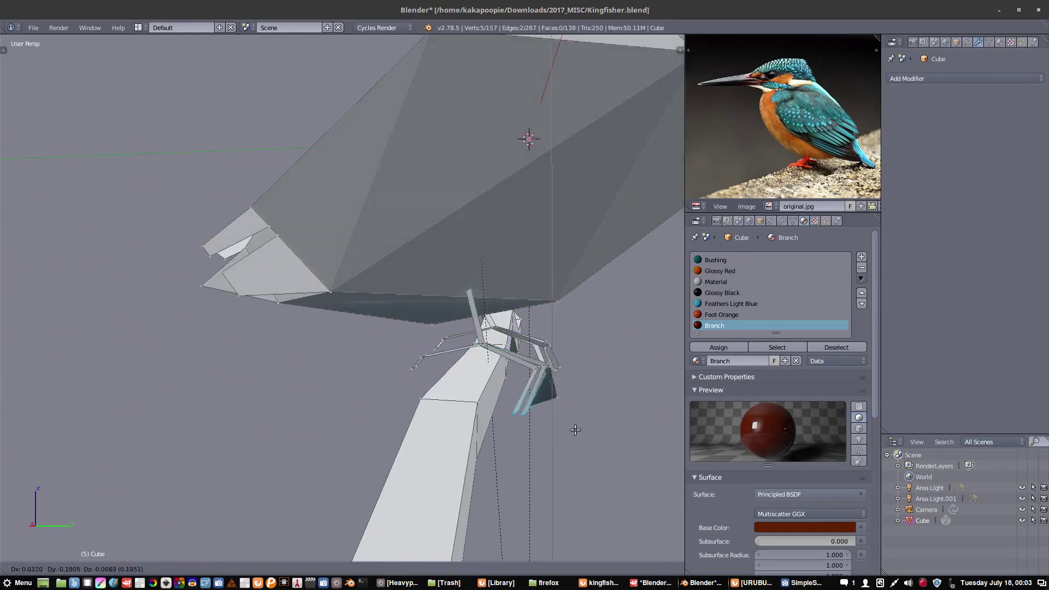
key("Escape")
key("z")
key("ctrl+KP_Add")
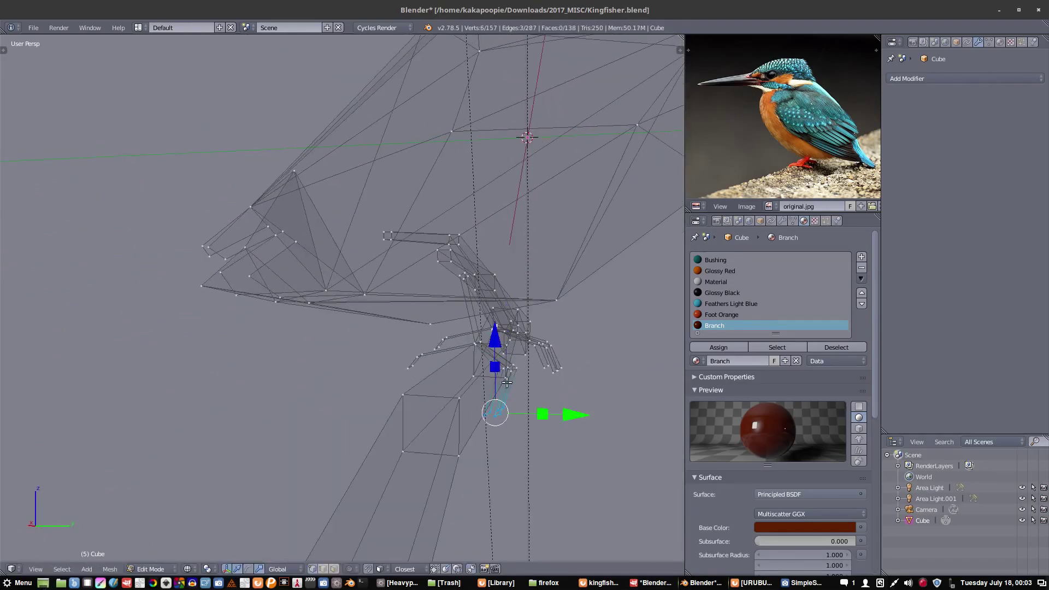
middle_click_drag(507, 382, 479, 362)
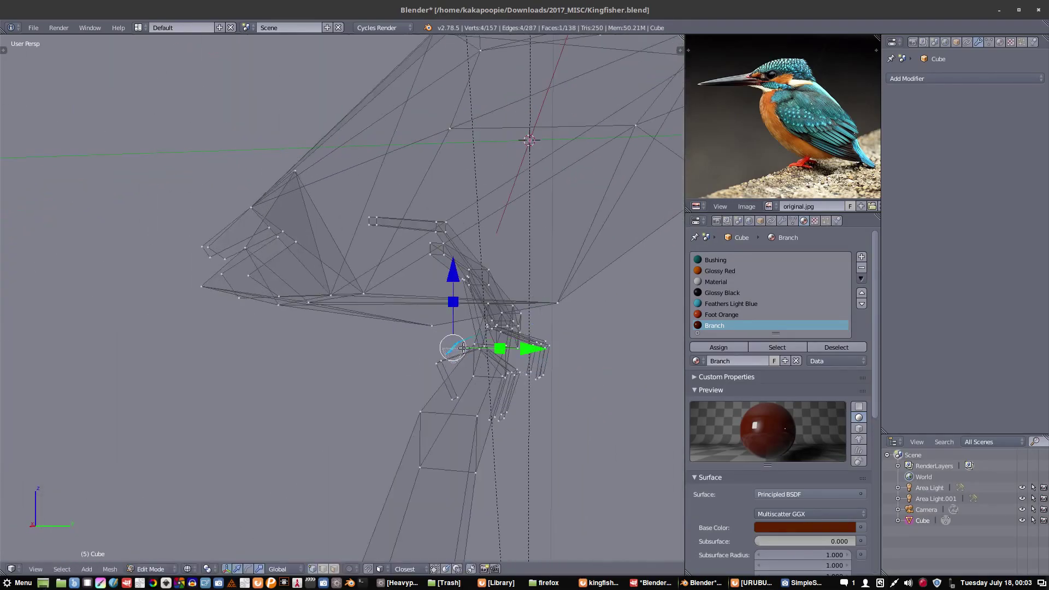
Step: Leave edit mode and review the perched bird in rendered shading
key("Tab")
key("shift+z")
scroll(365, 372, "up", 2)
scroll(450, 358, "up", 5)
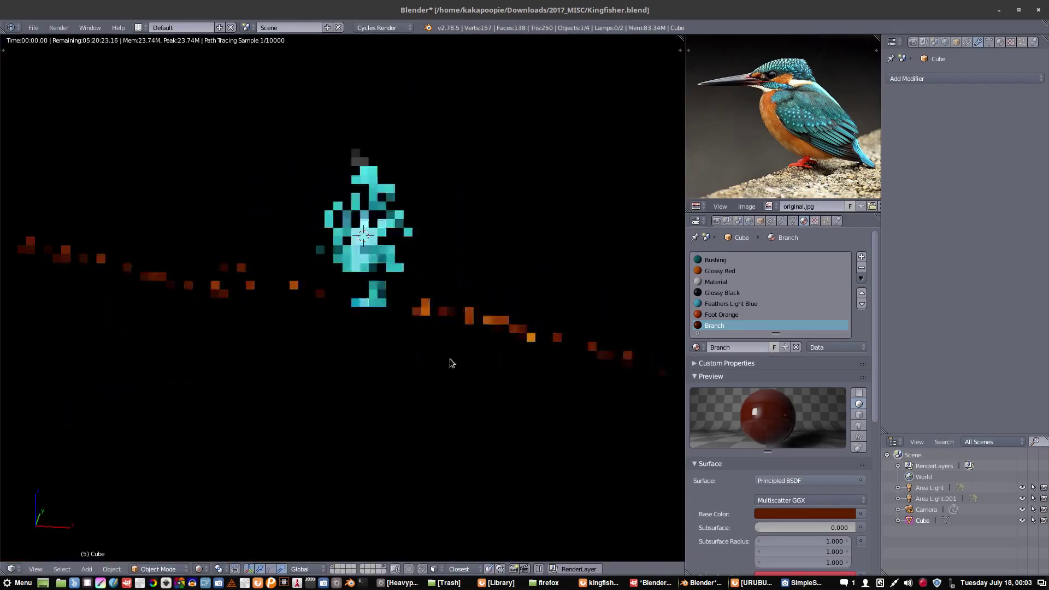
scroll(450, 363, "down", 3)
scroll(381, 278, "down", 3)
key("Tab")
key("shift+z")
Step: Orbit around the bird and switch to the scene camera view
scroll(280, 281, "up", 1)
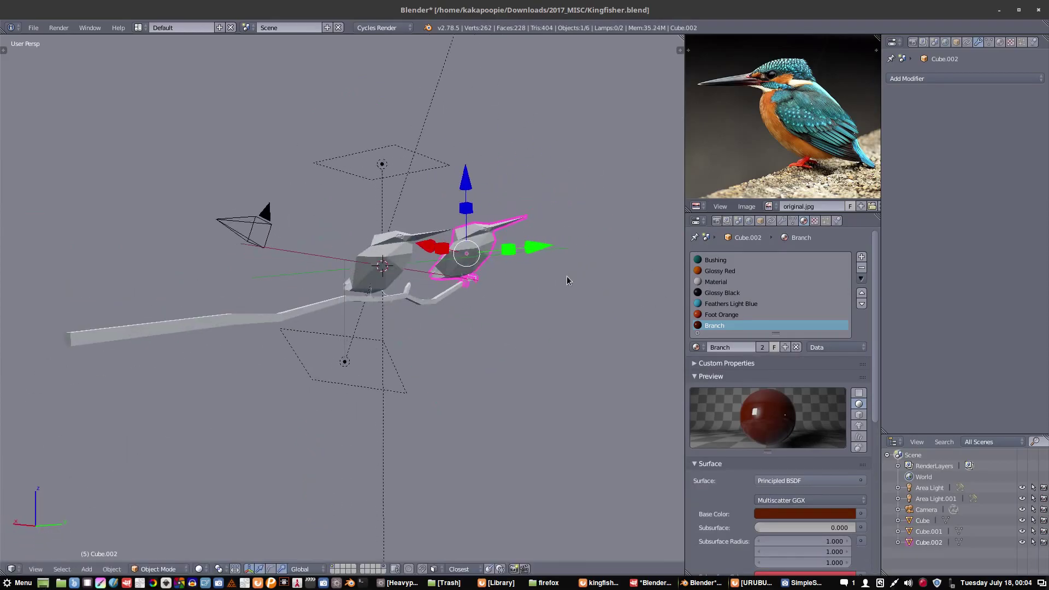
middle_click_drag(328, 401, 322, 306)
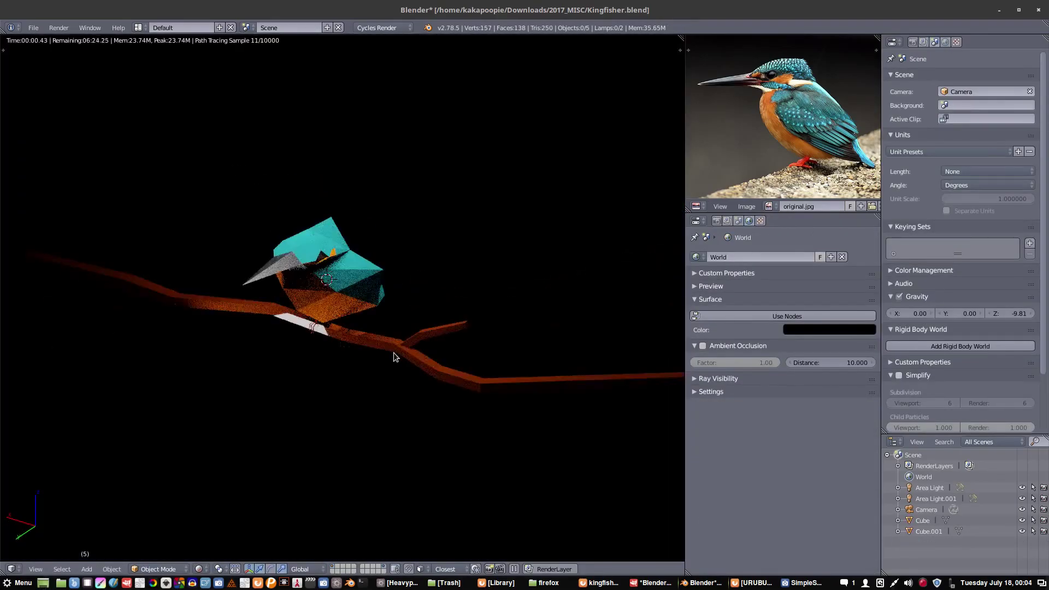
mouse_move(393, 353)
middle_mouse_down()
mouse_move(320, 322)
mouse_move(495, 326)
mouse_move(414, 334)
middle_mouse_up()
key("q")
left_click(411, 388)
Step: Select the bird and its legs, then select the branch object
right_click(370, 366)
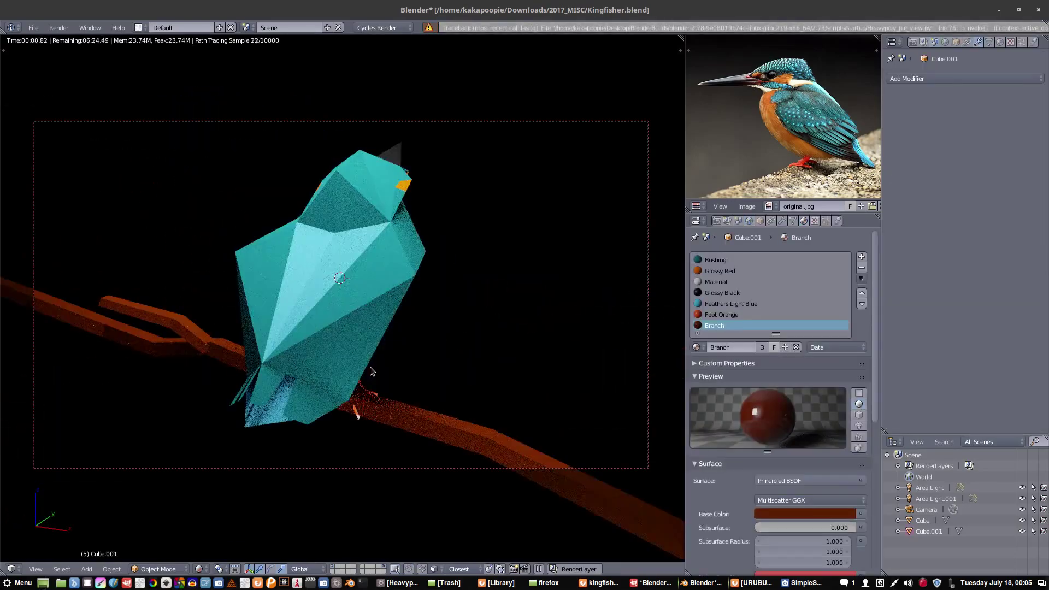
key("shift+z")
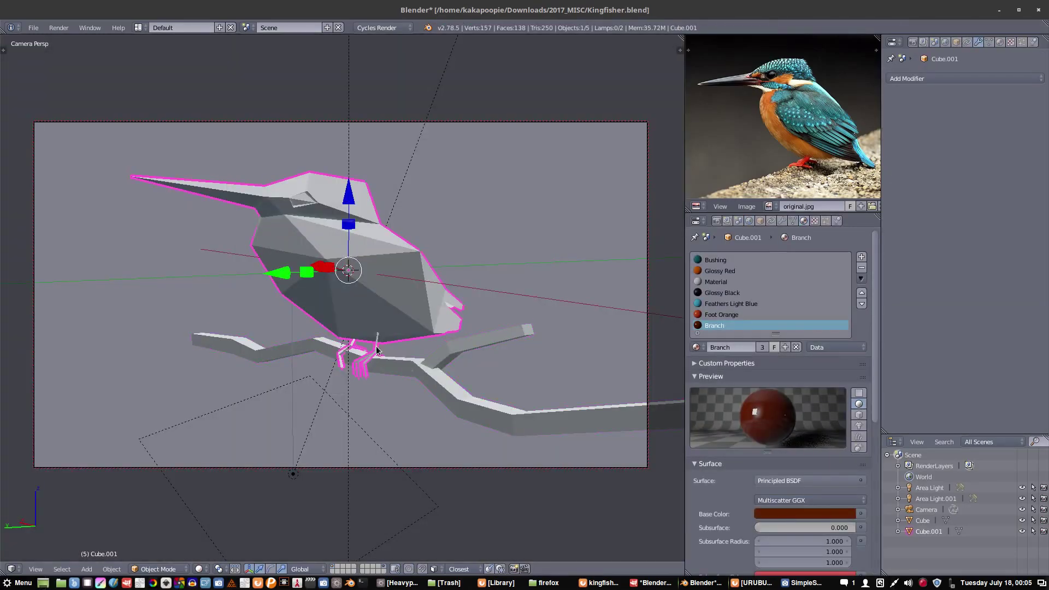
right_click(359, 371)
key("Tab")
key("shift+z")
key("Tab")
right_click(410, 374)
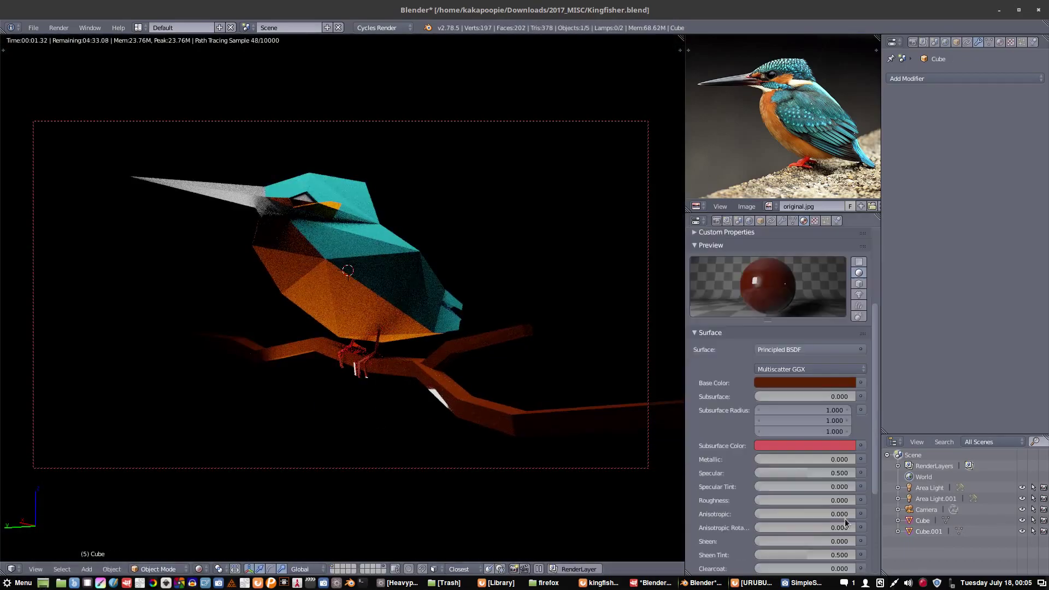
Step: Set the World Surface to None for a black background, and nudge the branch down-left
left_click(749, 220)
left_click(759, 316)
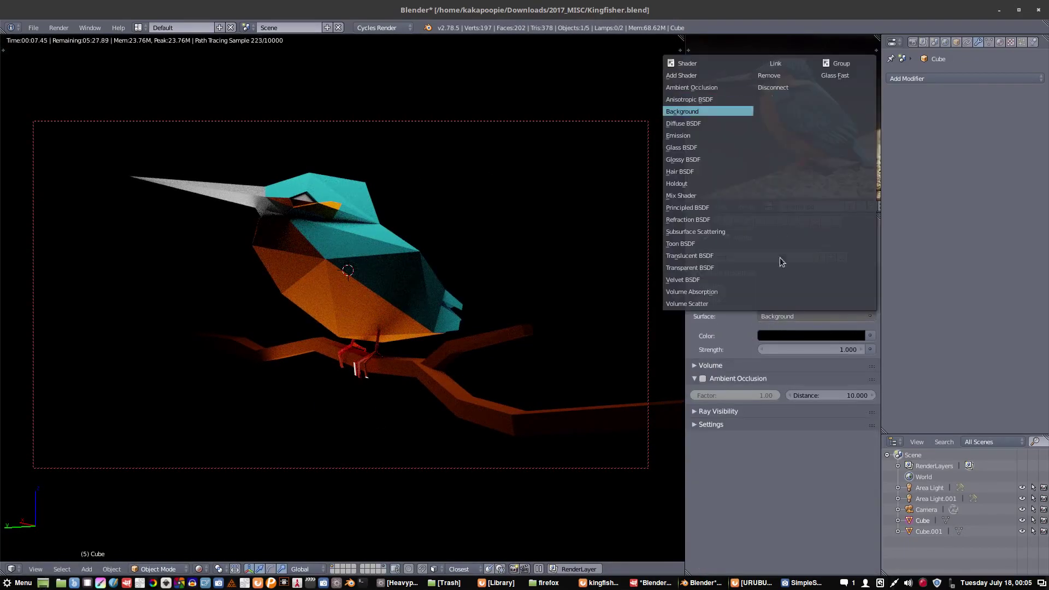
left_click(870, 335)
left_click(737, 216)
left_click(814, 316)
left_click(769, 75)
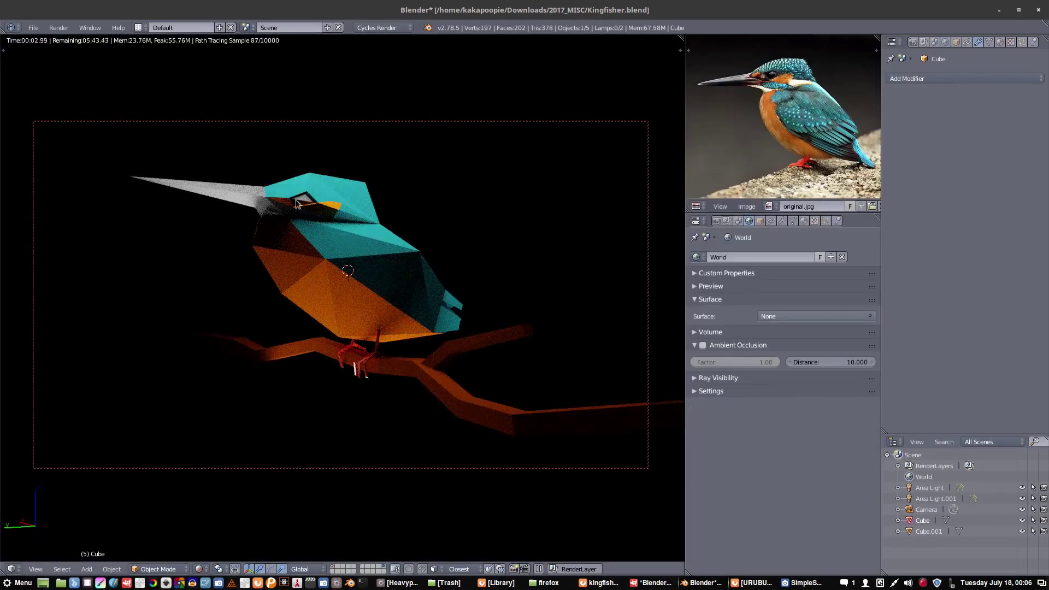
right_click_drag(444, 392, 424, 415)
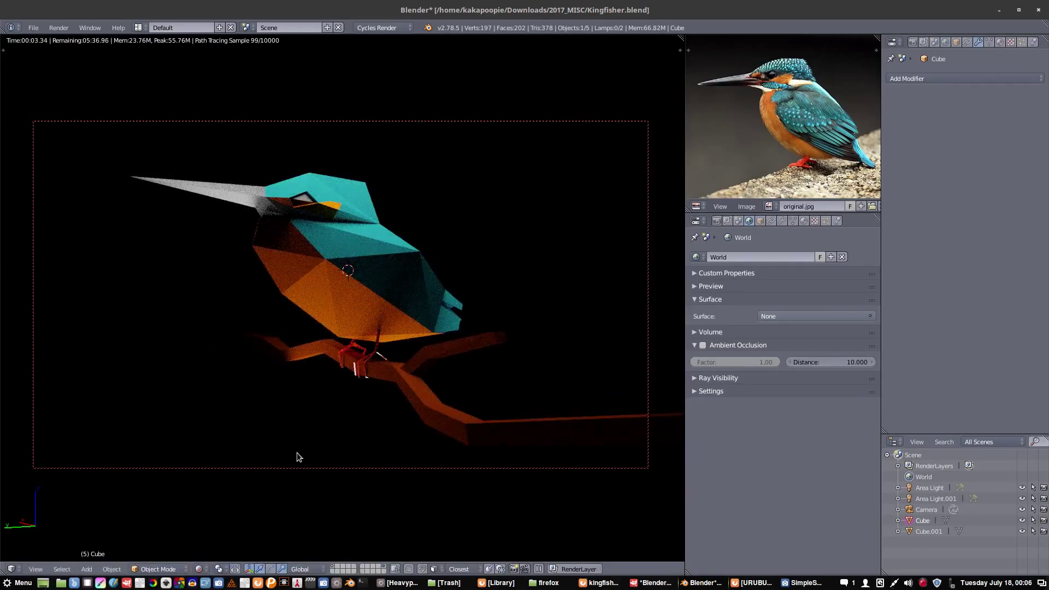
Step: Select the whole bird mesh in edit mode and save the blend file
right_click(461, 342)
key("Tab")
key("z")
right_click(470, 307)
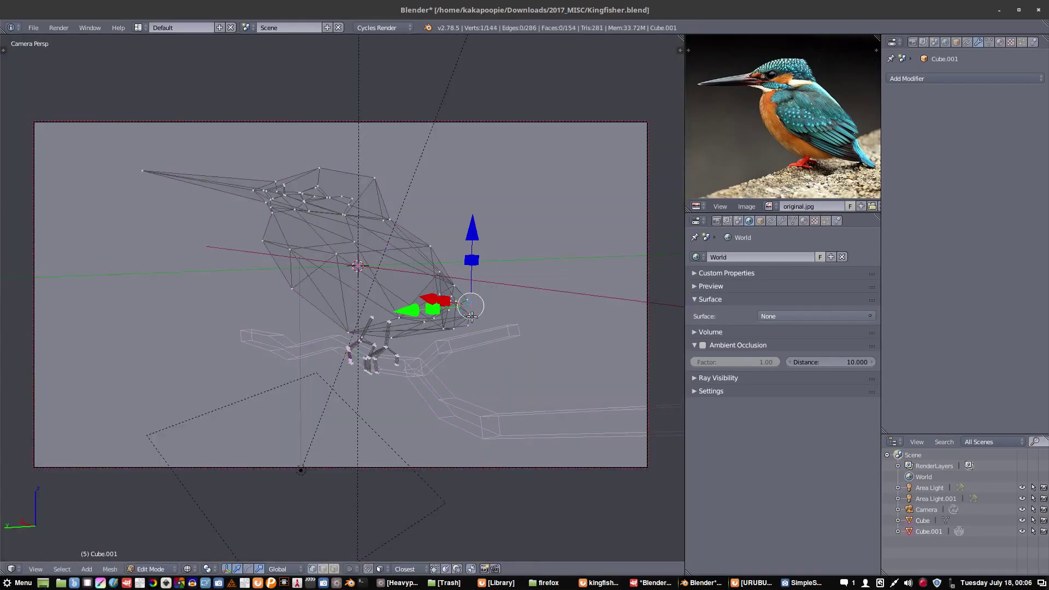
key("shift+z")
key("shift+z")
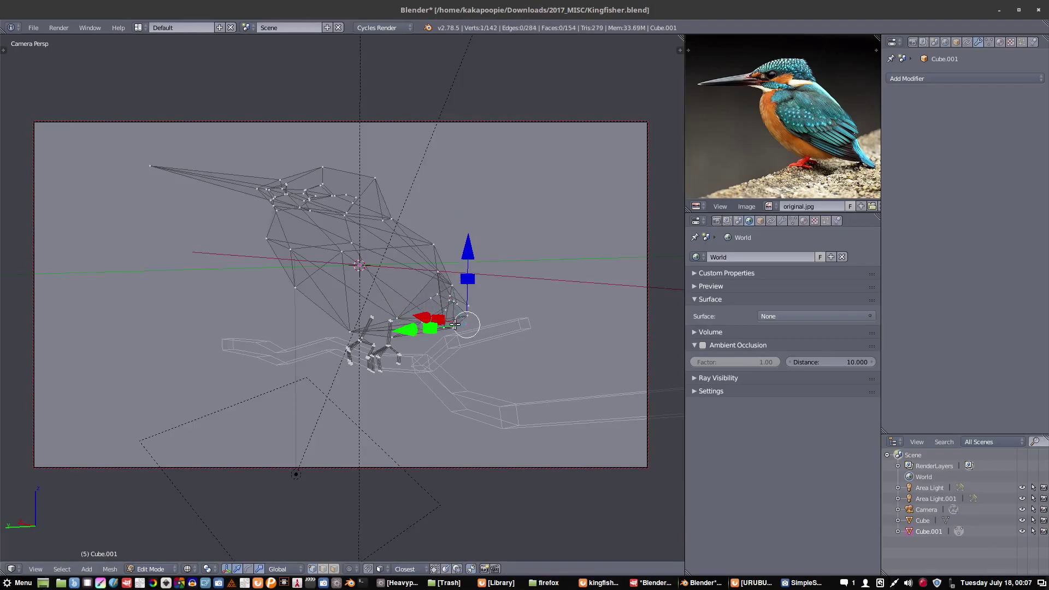
key("ctrl+l")
key("shift+z")
key("ctrl+s")
Step: Enable ambient occlusion, review sampling and Light Paths bounces, and keep the world volume empty
left_click(702, 346)
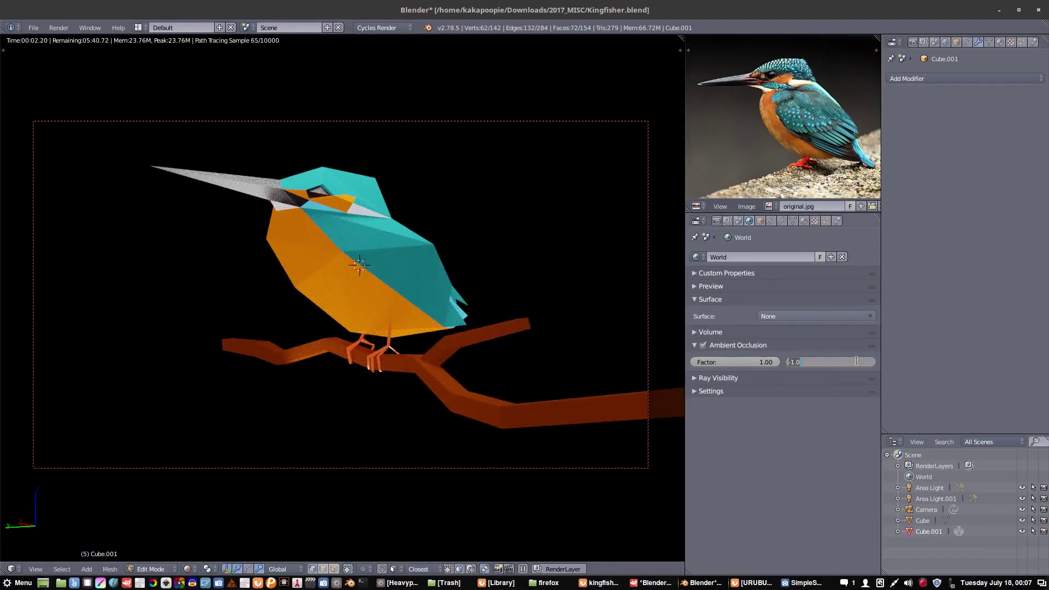
left_click(716, 221)
left_click(727, 220)
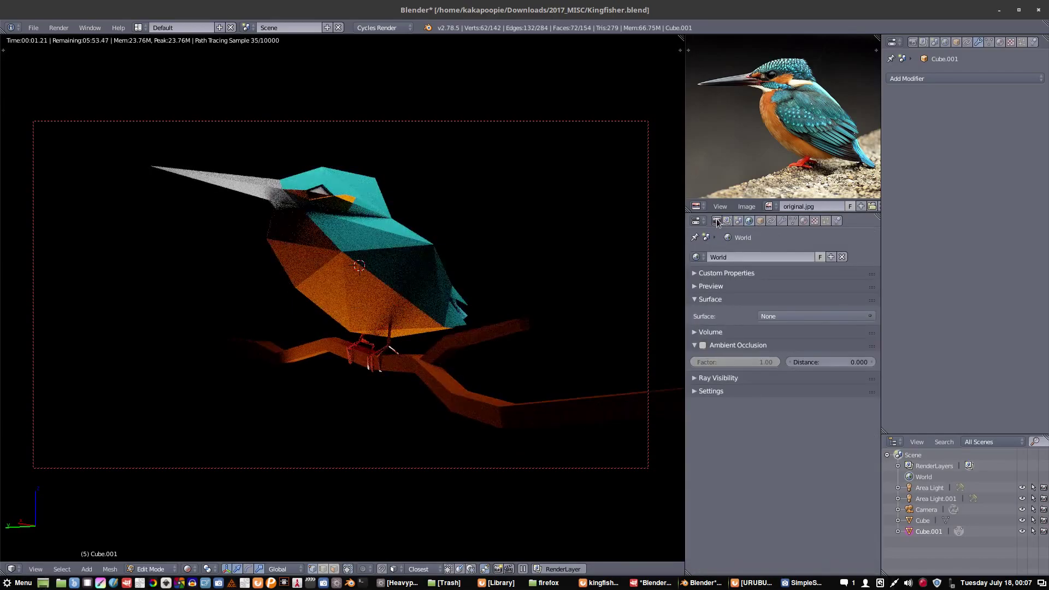
left_click(713, 471)
scroll(819, 407, "down", 5)
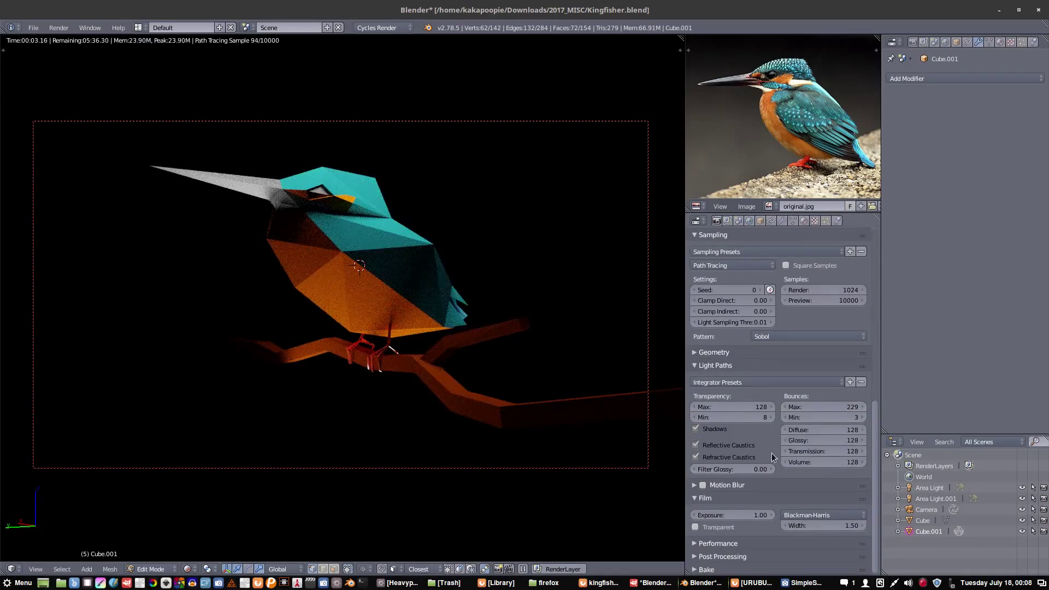
scroll(771, 457, "up", 2)
left_click(727, 220)
left_click(749, 220)
left_click(789, 348)
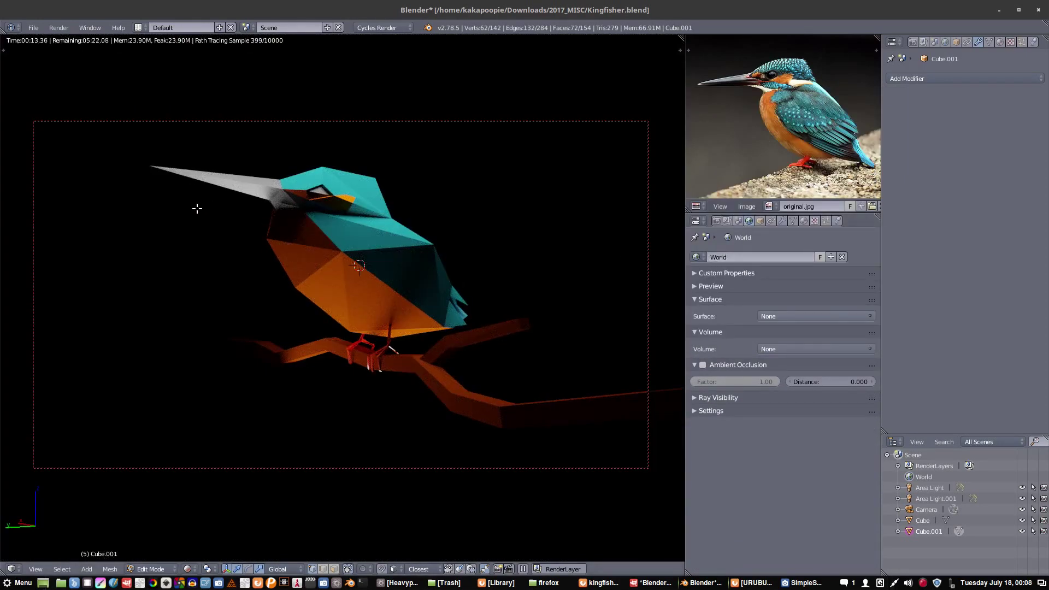
Step: Add triangular leaf faces near the branch tip and position them
key("z")
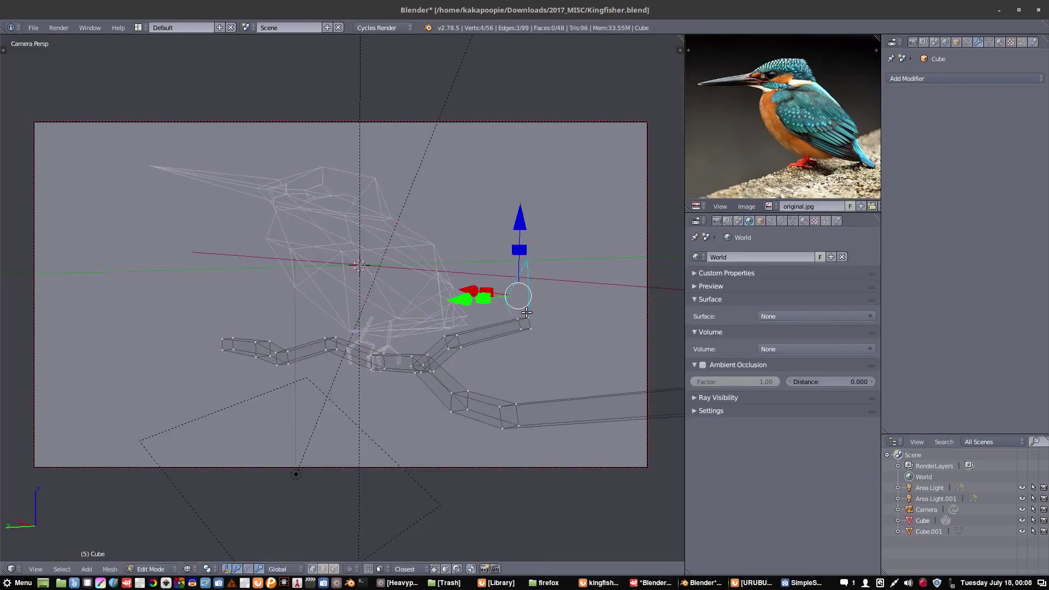
left_click(546, 333, "ctrl")
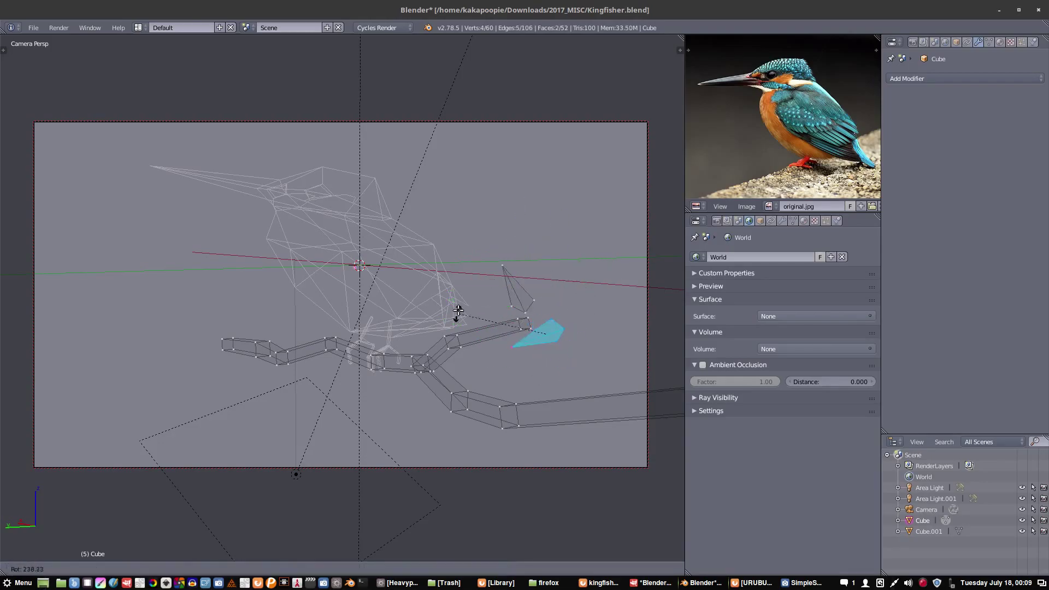
left_click(594, 317)
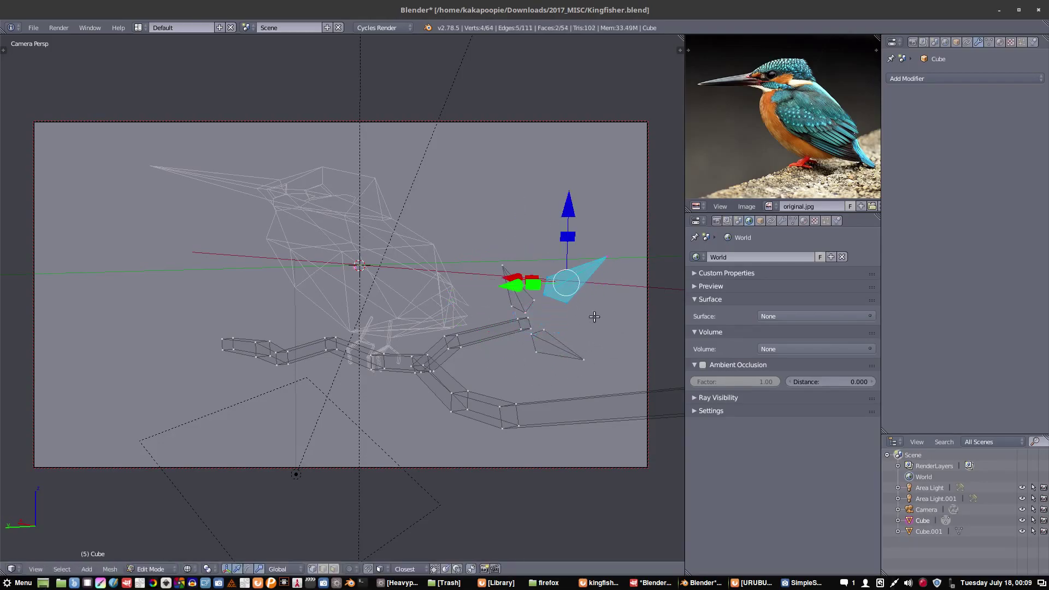
key("t")
key("t")
key("g")
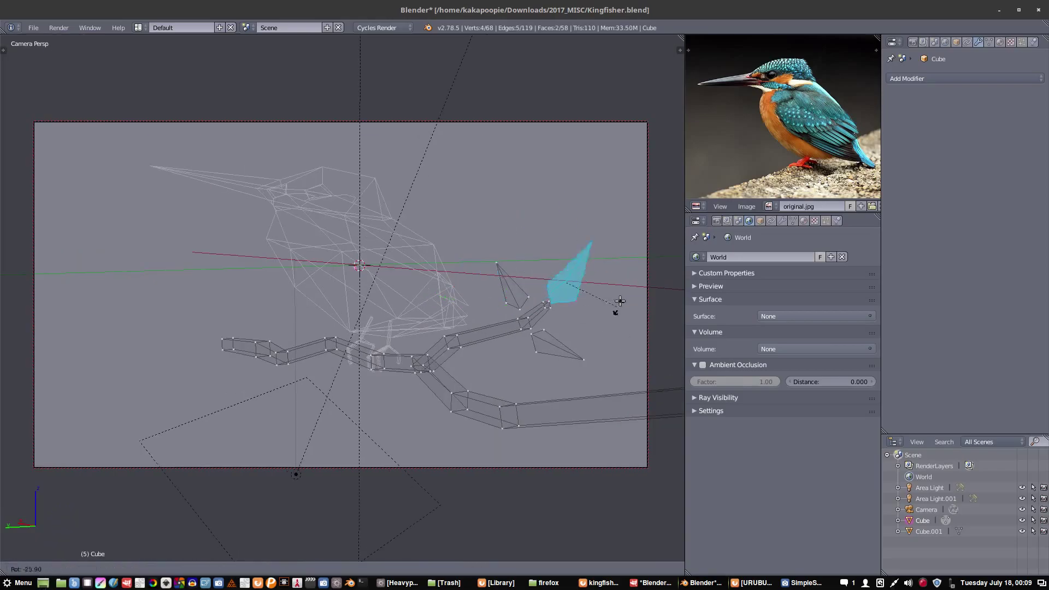
left_click(616, 308)
key("g")
key("Escape")
Step: Duplicate the three leaves with Shift+D and separate them into a new Cube.002 object
key("ctrl+l")
key("shift+d")
key("z")
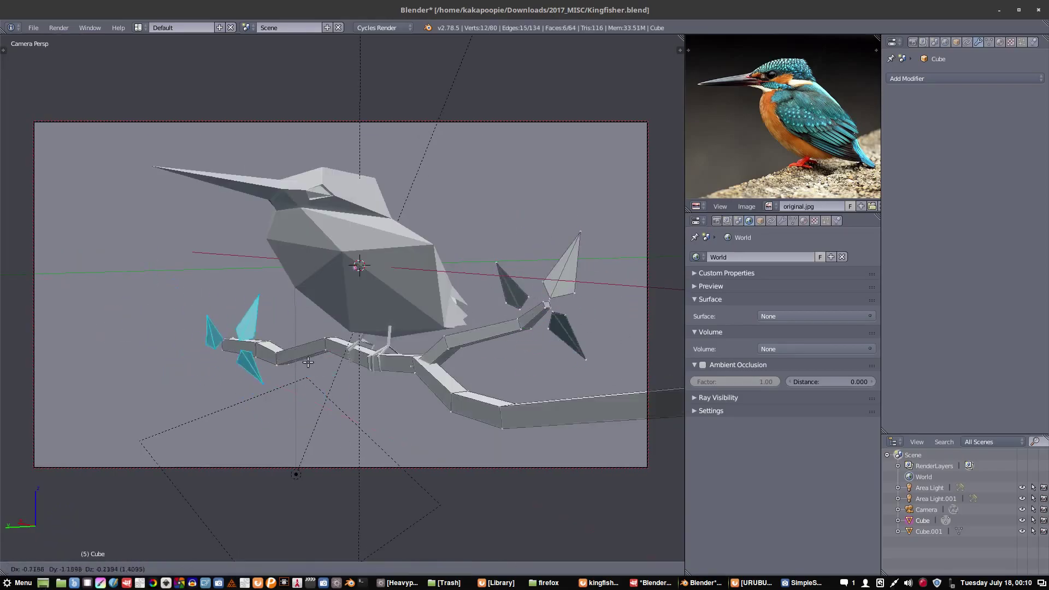
key("Escape")
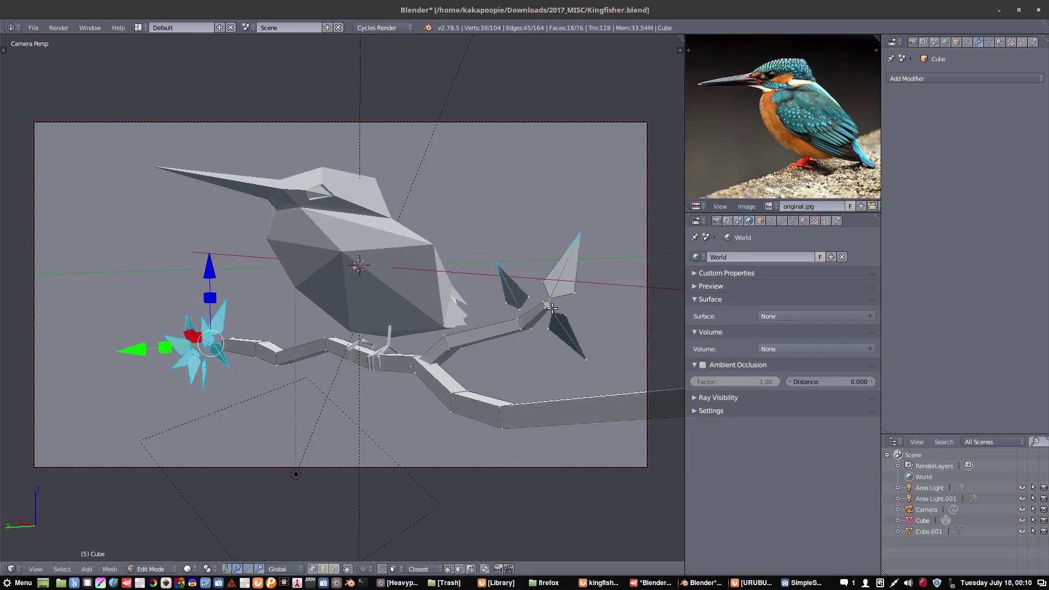
key("p")
key("Return")
key("Tab")
right_click(207, 350)
key("Tab")
right_click(238, 364)
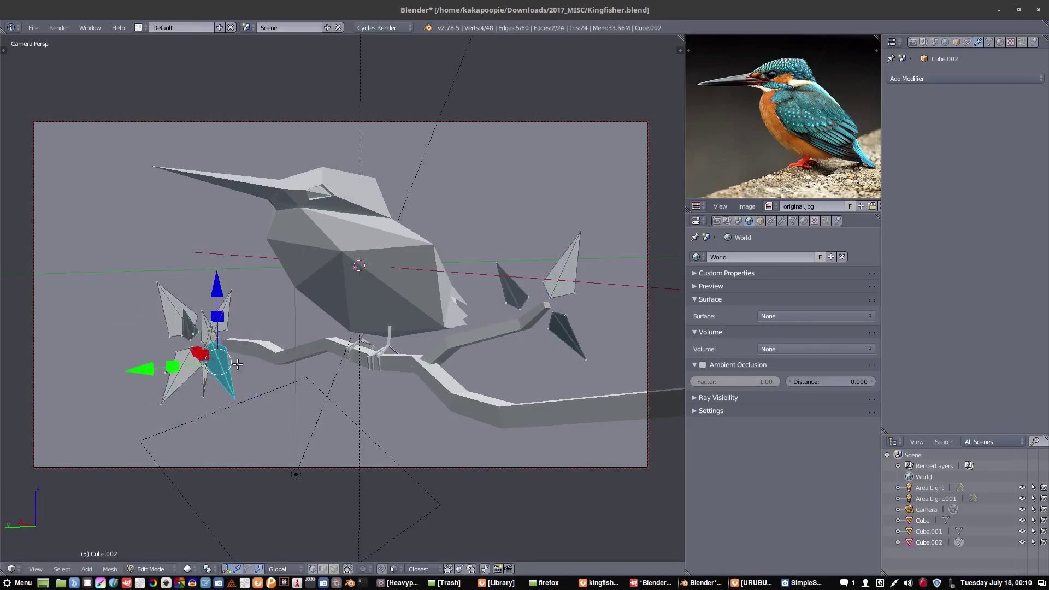
Step: Move the leaf cluster to the branch end and give it a new green Principled BSDF material
key("a")
key("g")
left_click(566, 301)
left_click(804, 220)
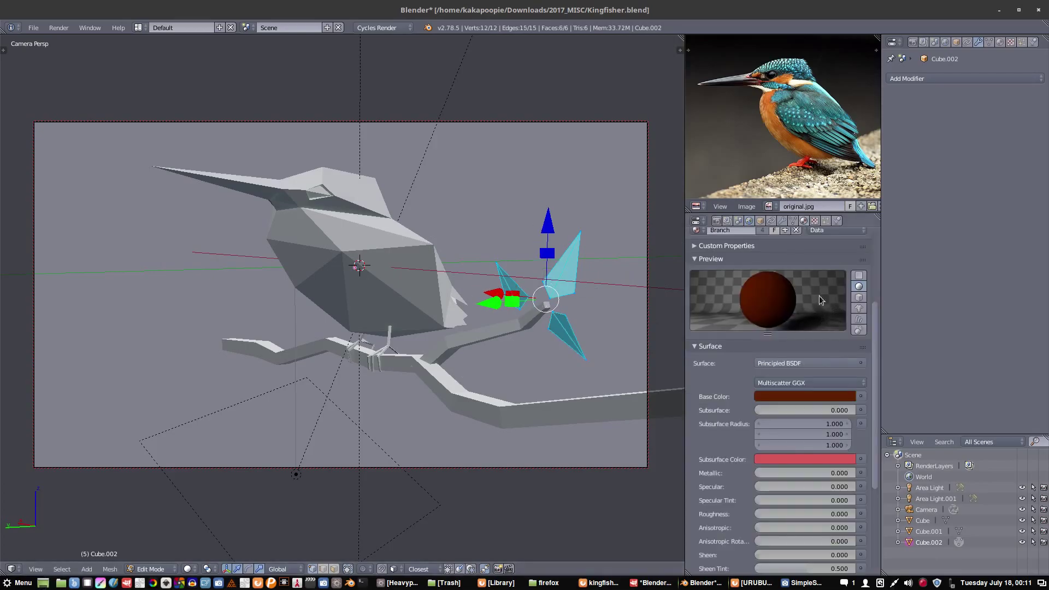
left_click(796, 361)
left_click(732, 360)
left_click(808, 494)
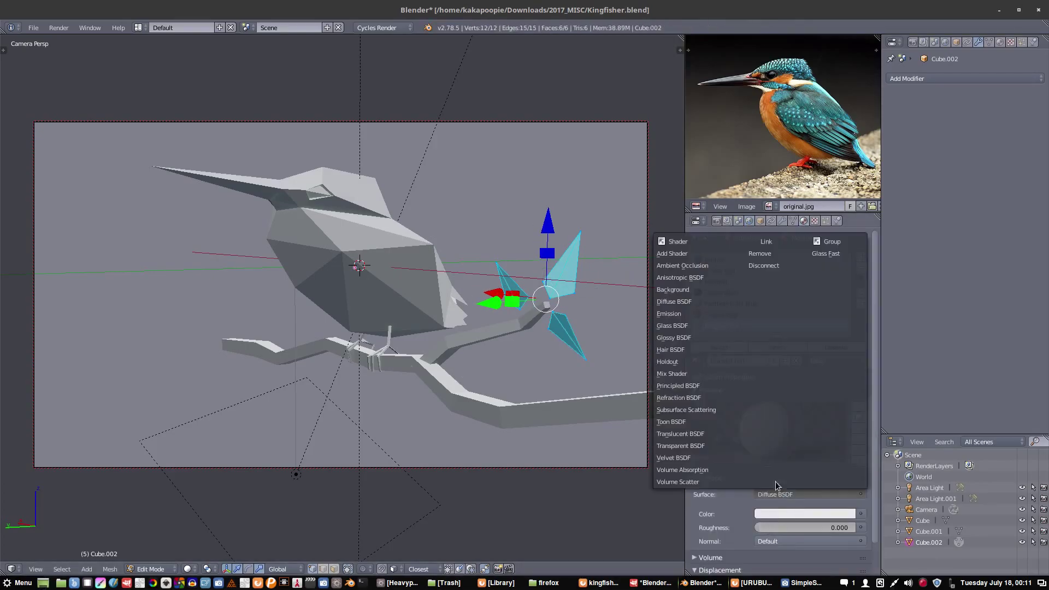
left_click(710, 383)
left_click(804, 527)
left_click(765, 401)
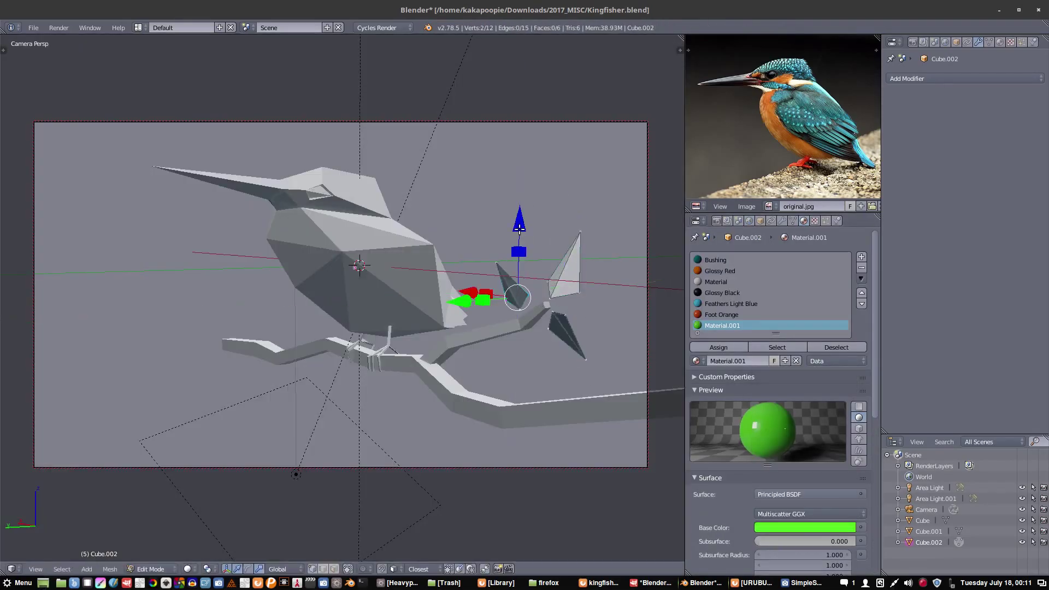
Step: Set the leaves' subsurface colour to green, checking it in rendered shading
key("shift+z")
scroll(800, 466, "down", 5)
scroll(812, 469, "down", 3)
left_click_drag(786, 366, 798, 372)
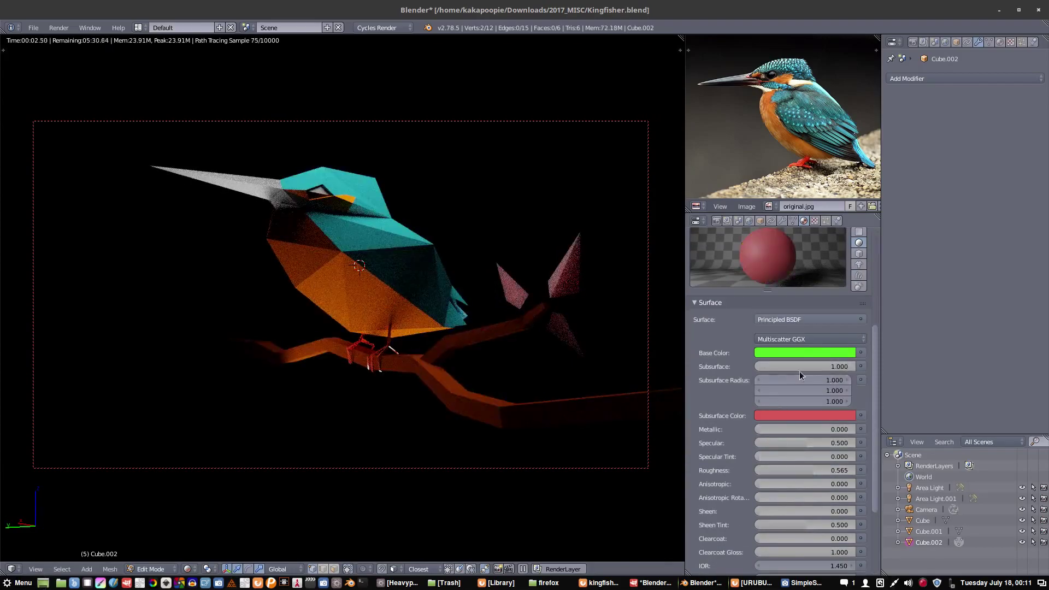
left_click(803, 415)
key("Tab")
Step: Retune the kingfisher's Foot Orange subsurface colour and Bushing base colour
right_click(362, 339)
key("Tab")
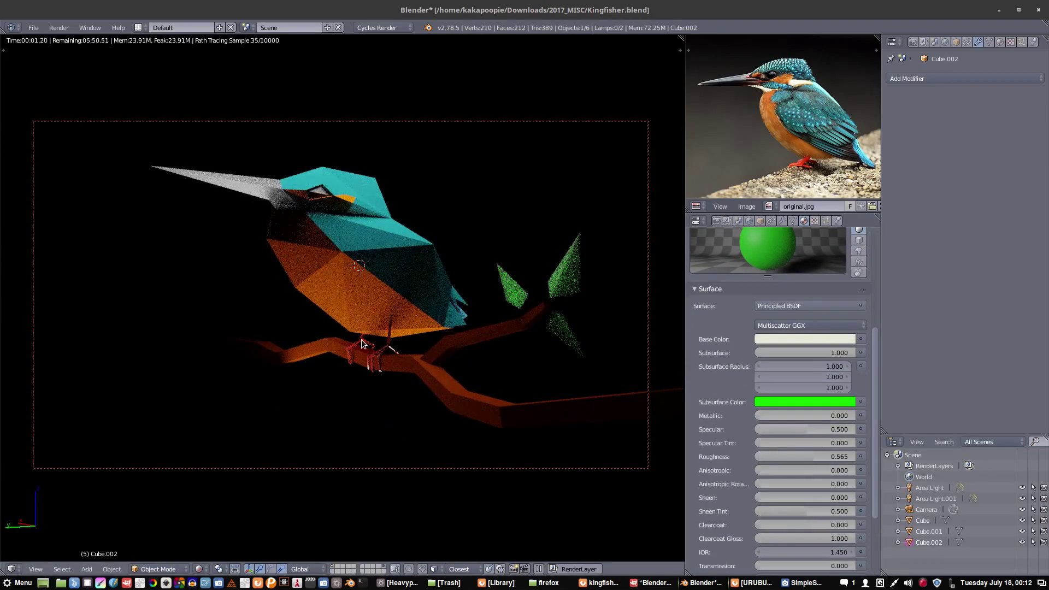
scroll(782, 459, "up", 2)
left_click(783, 459)
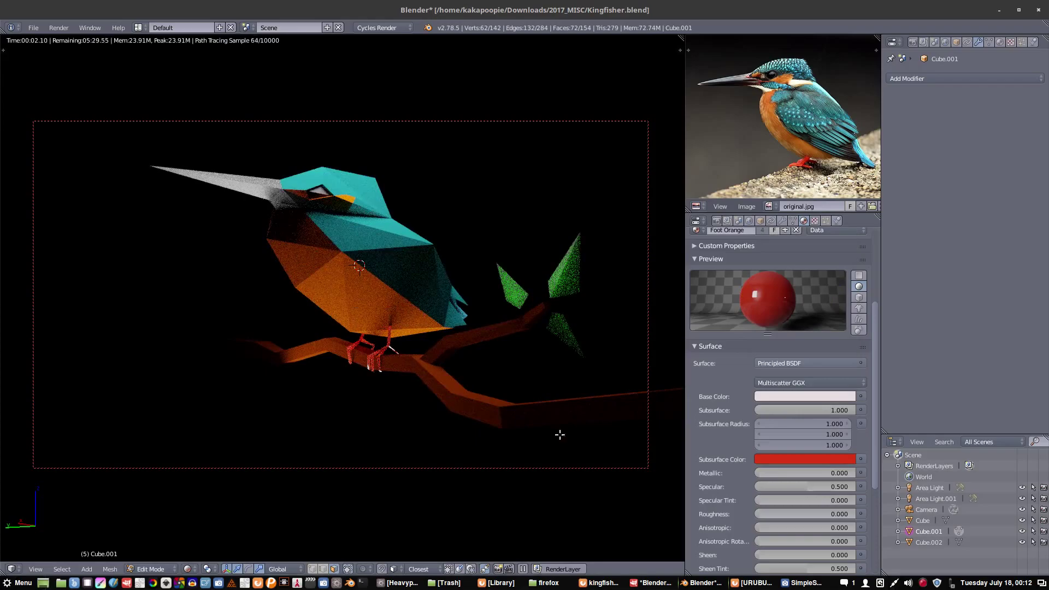
scroll(722, 300, "up", 5)
left_click(715, 259)
scroll(776, 382, "down", 4)
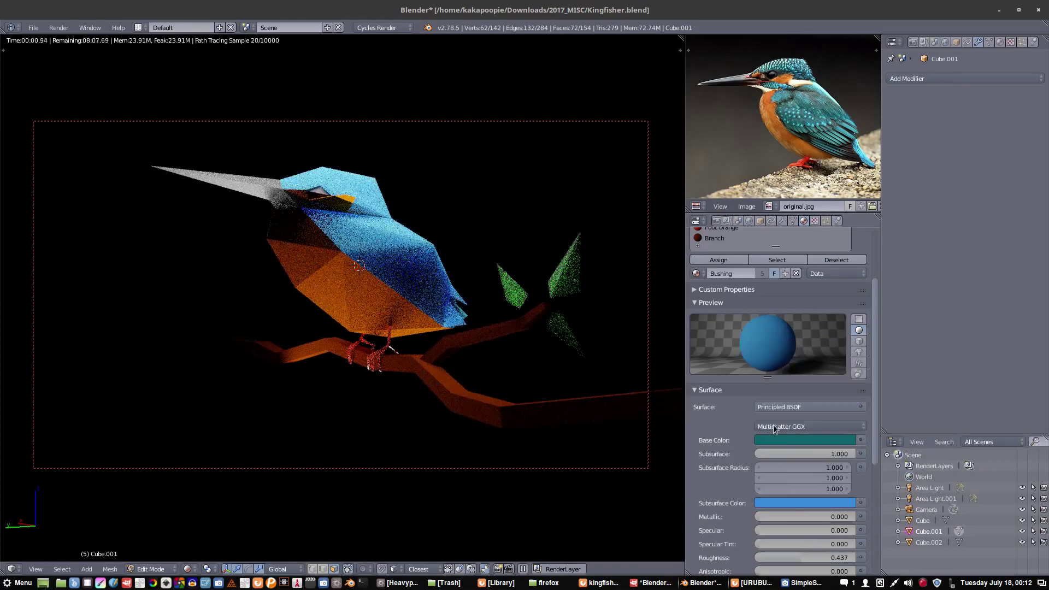
left_click(803, 439)
scroll(776, 382, "up", 1)
left_click_drag(756, 509, 795, 509)
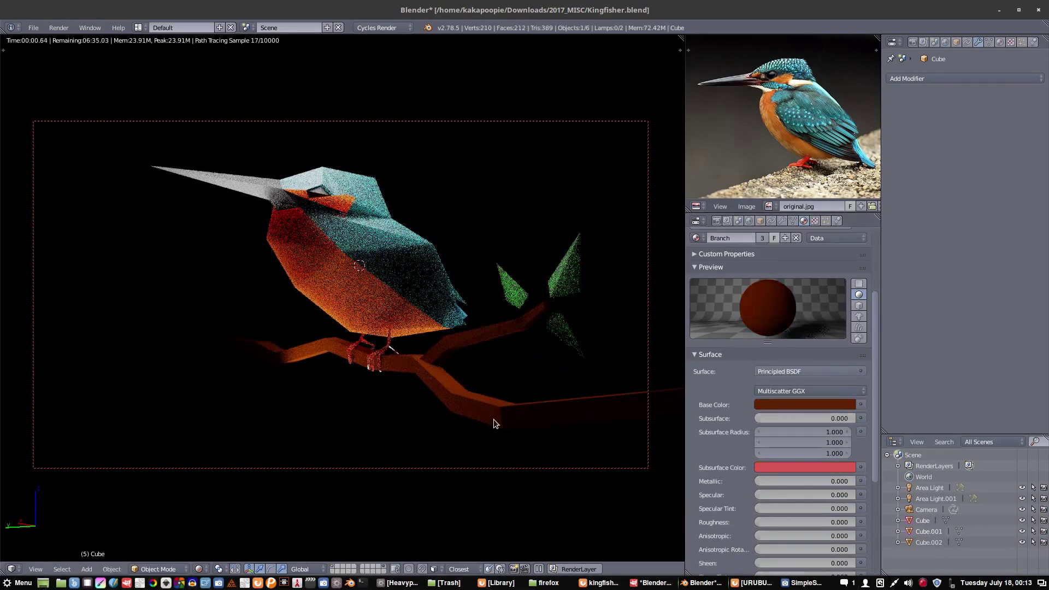
Step: Add a Bevel modifier to the branch with Width 0.1430
left_click(929, 78)
left_click(824, 143)
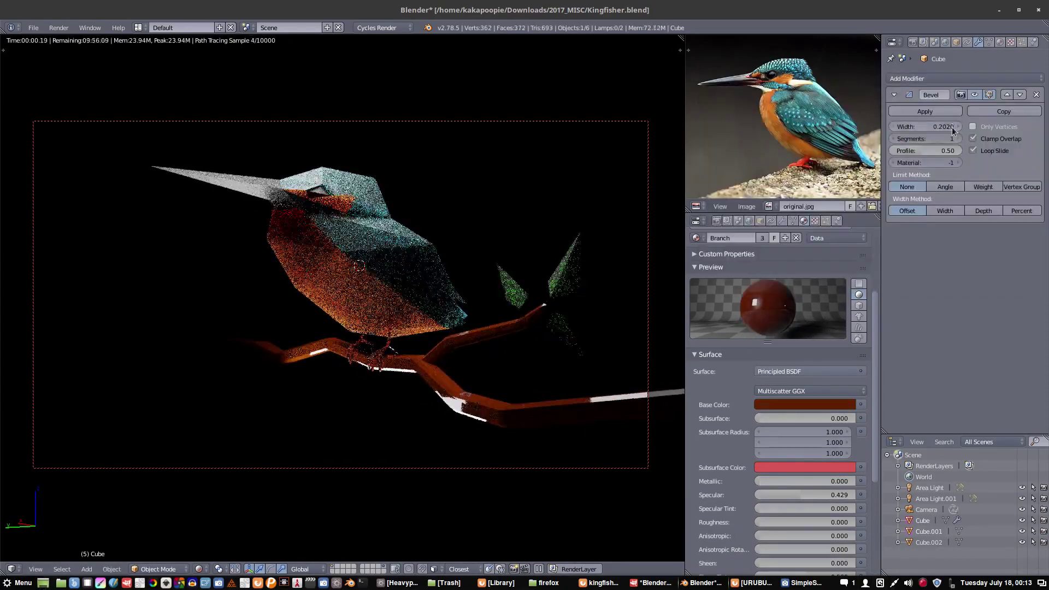
left_click_drag(942, 127, 945, 127)
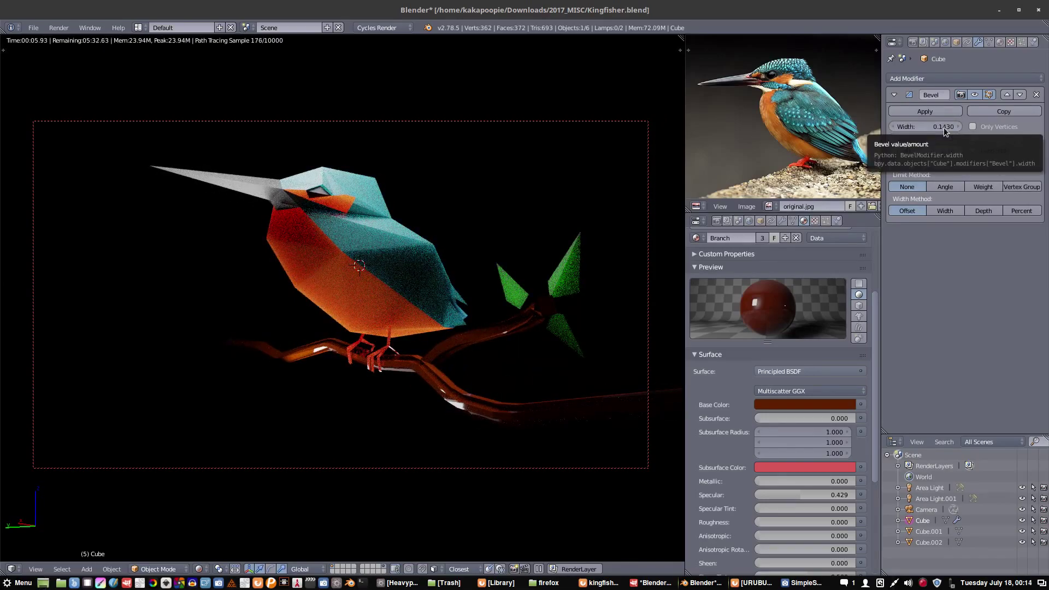
Step: Adjust the leaves' Base Color and the kingfisher material's Roughness
right_click(520, 273)
left_click(804, 404)
left_click(807, 366)
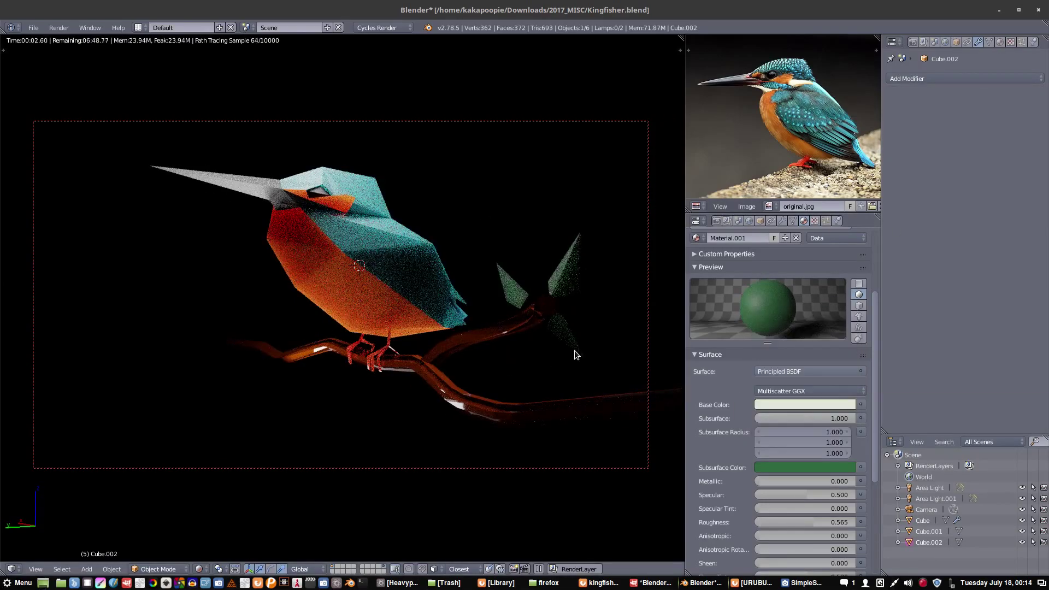
right_click(579, 406)
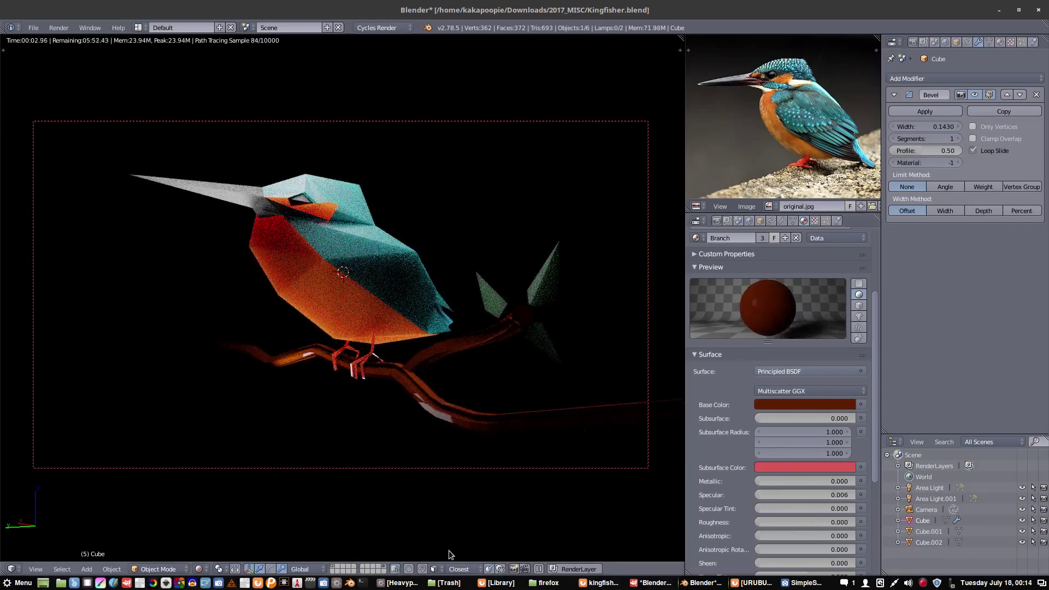
right_click(358, 267)
left_click_drag(820, 499, 830, 500)
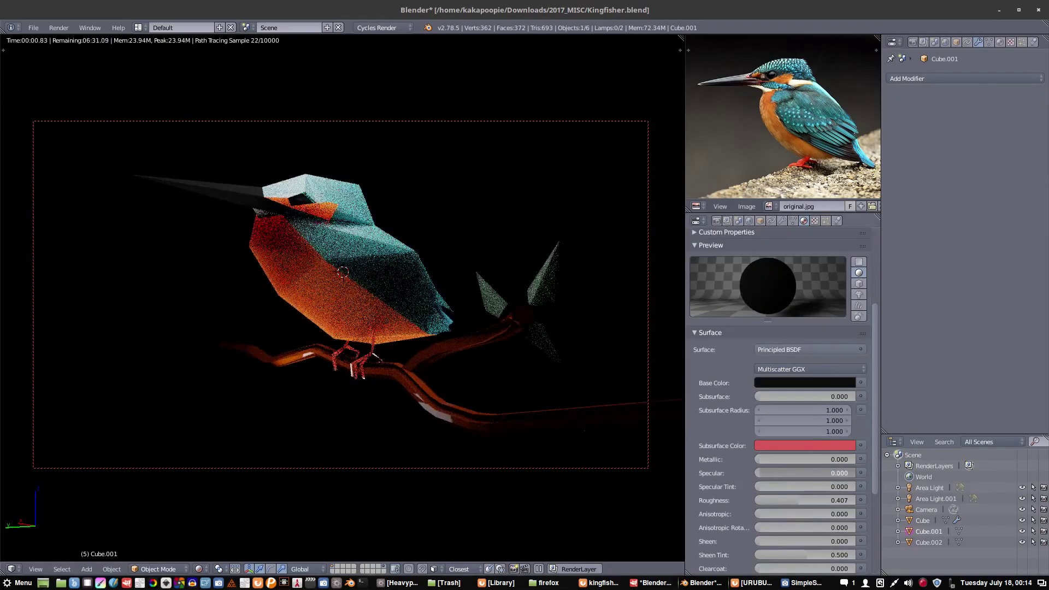
Step: Save the blend file, confirm the 1920×1080 output resolution, and start a render
key("ctrl+s")
left_click(613, 432)
left_click(716, 220)
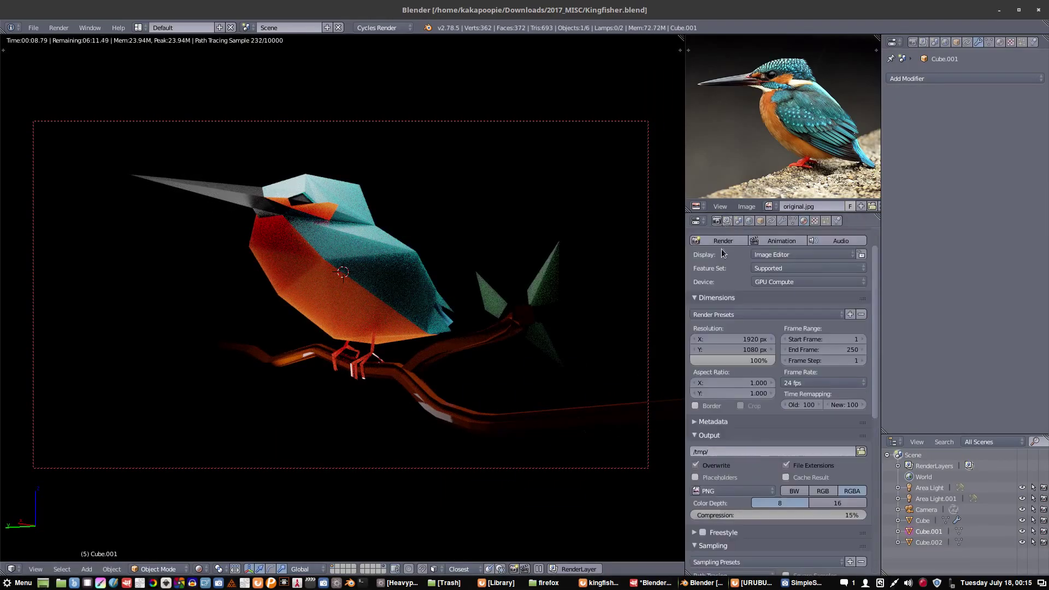
left_click(733, 270)
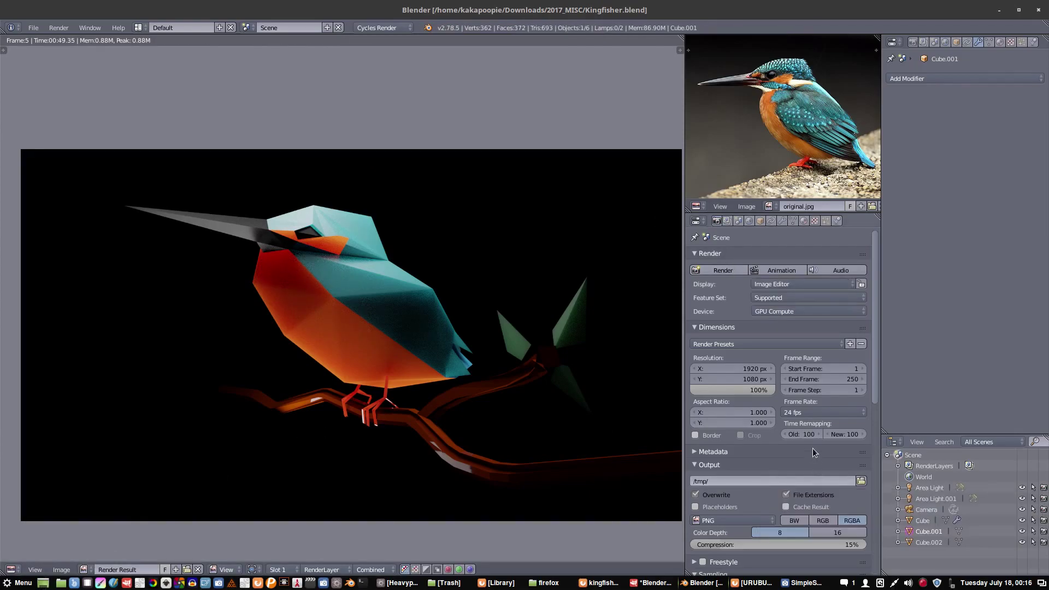
Step: Adjust the render sample count in the render settings
scroll(819, 437, "down", 7)
left_click(842, 477)
scroll(781, 355, "up", 4)
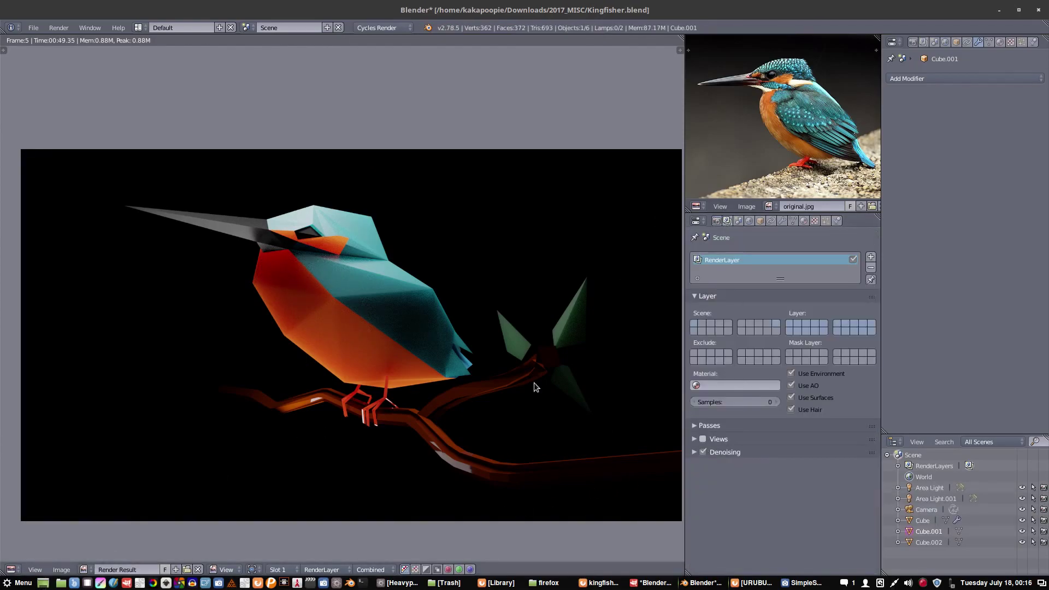
scroll(781, 355, "up", 3)
Step: Re-render with F12 and open Save As Image for Kingfisher.jpg
key("F12")
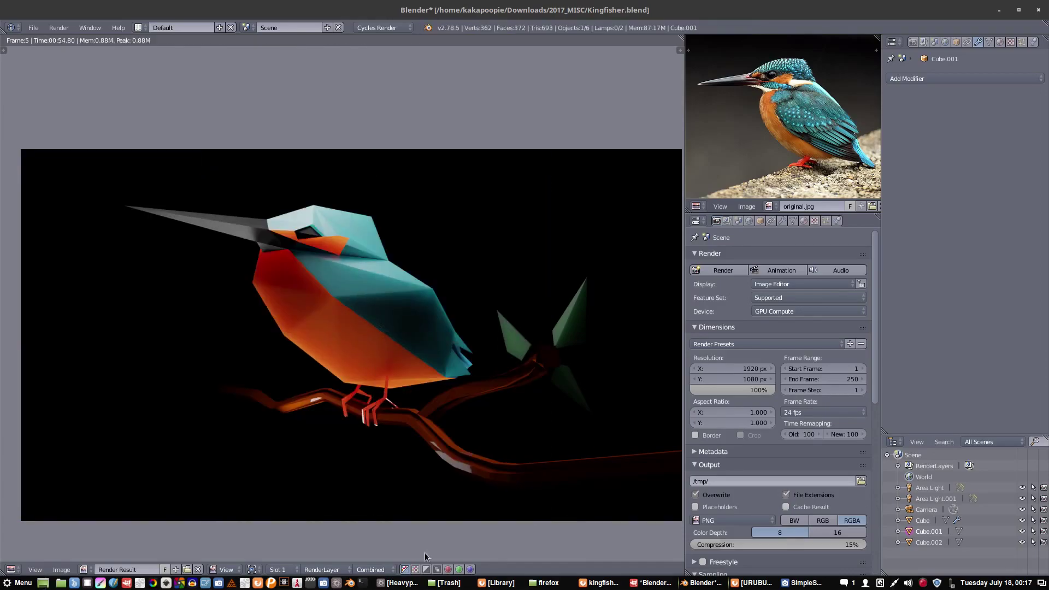
left_click(61, 569)
left_click(88, 508)
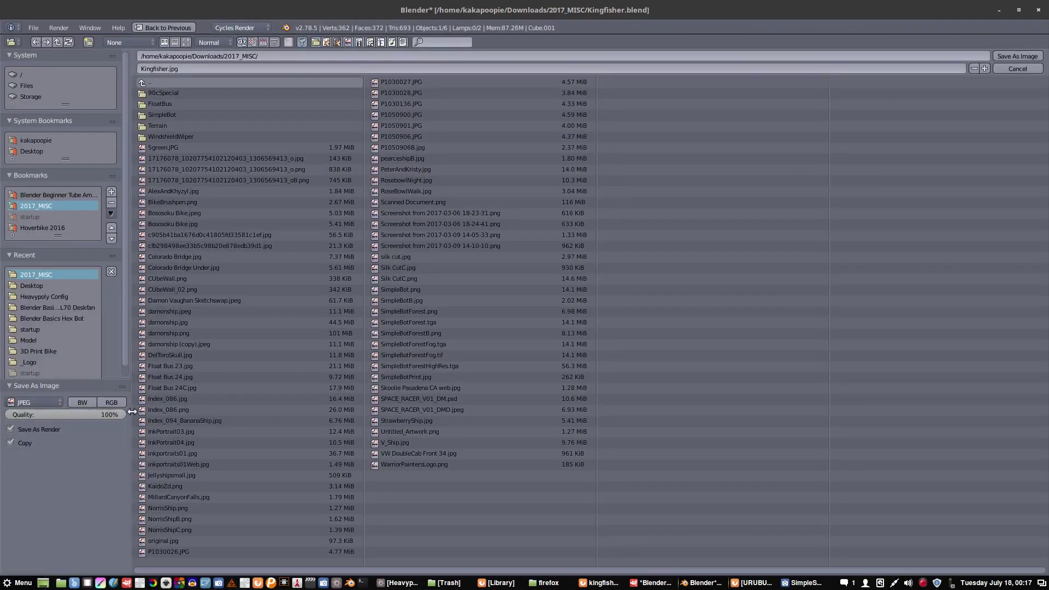